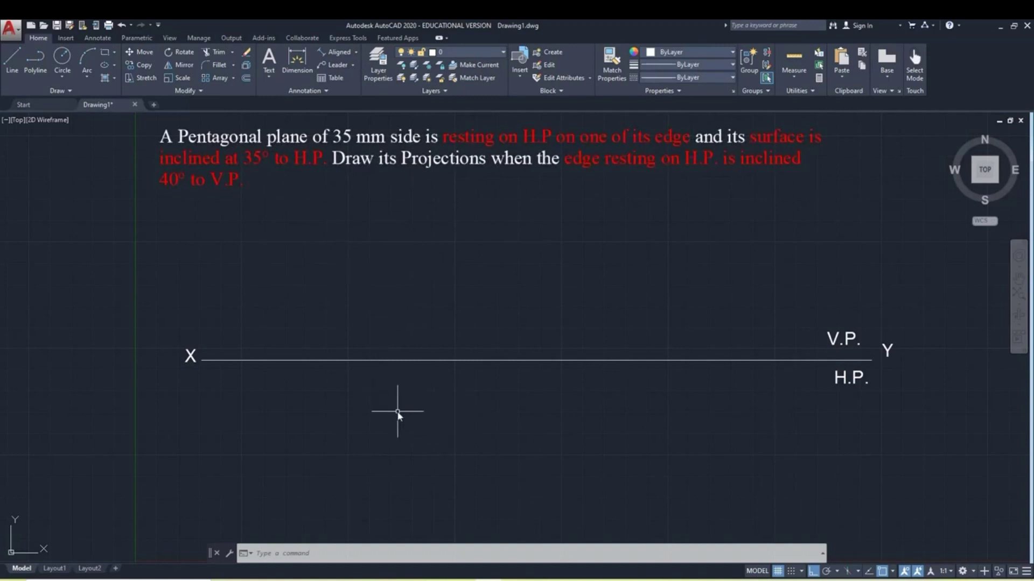
pyautogui.write('pol')
pyautogui.press('Return')
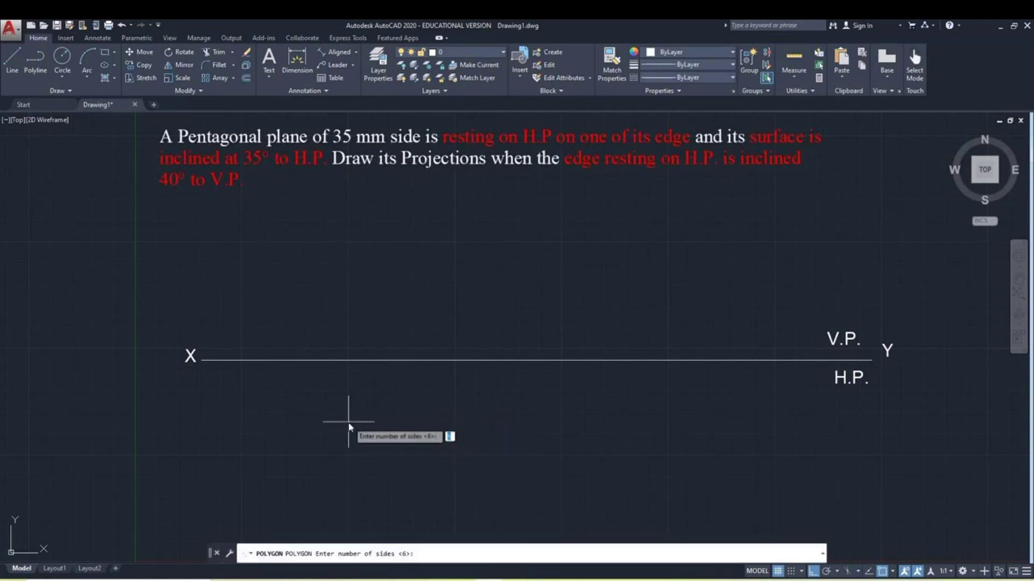
pyautogui.press('Return')
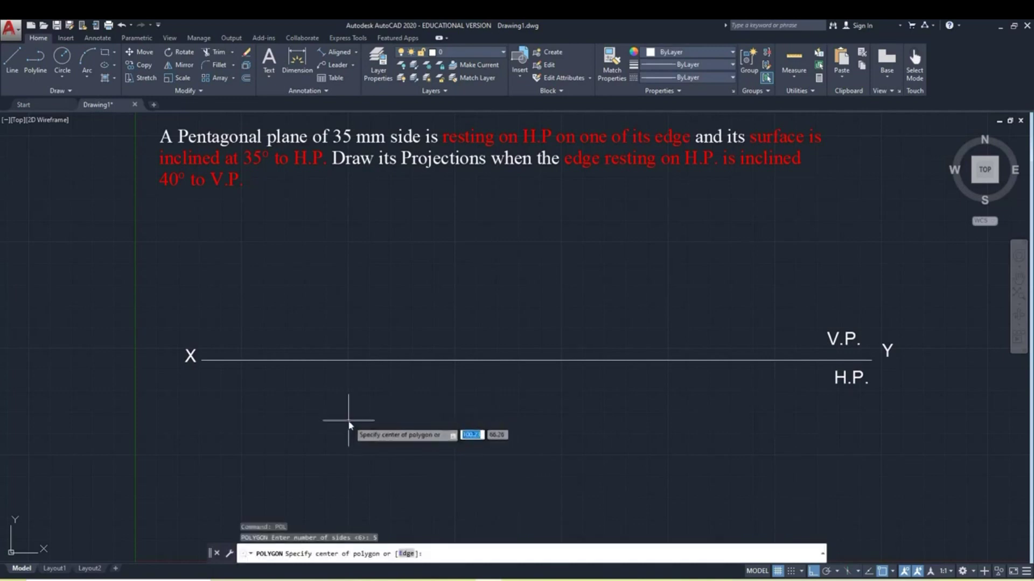
pyautogui.click(285, 422)
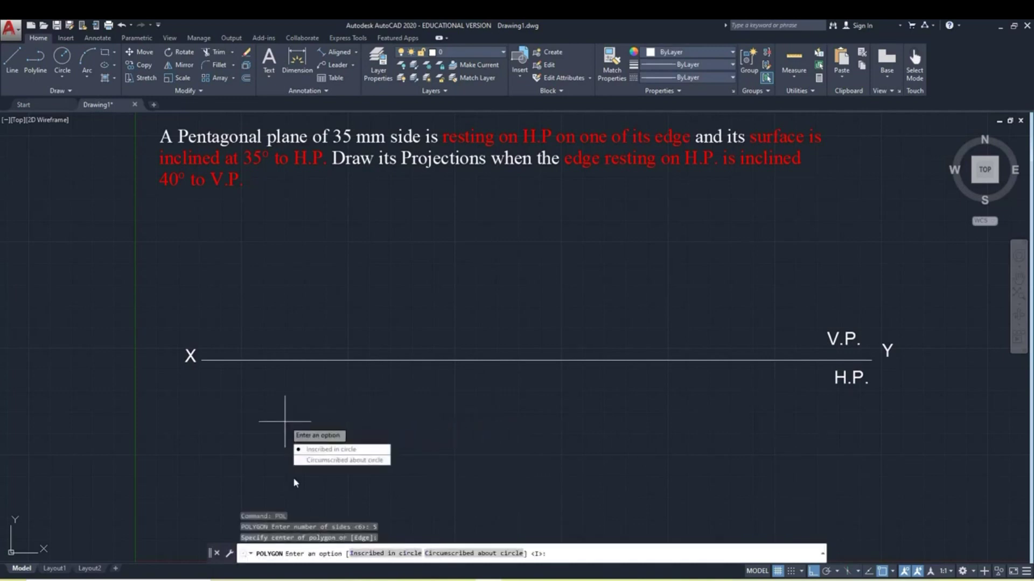
pyautogui.press('Escape')
# Draw a five-sided polygon by edge below the XY line, with a vertical 35 mm edge running downward on its X side.
pyautogui.write('pol')
pyautogui.press('Return')
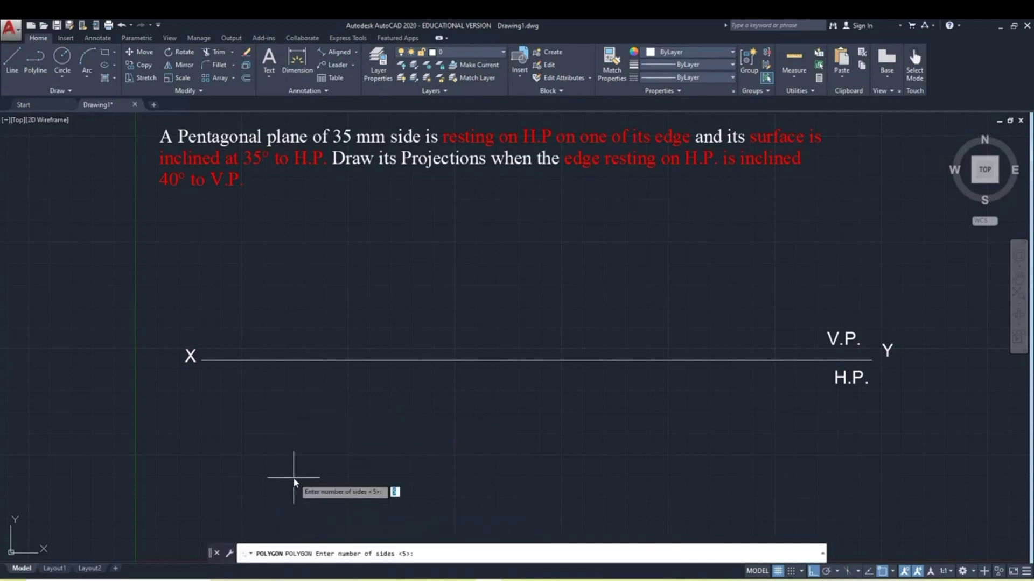
pyautogui.press('Return')
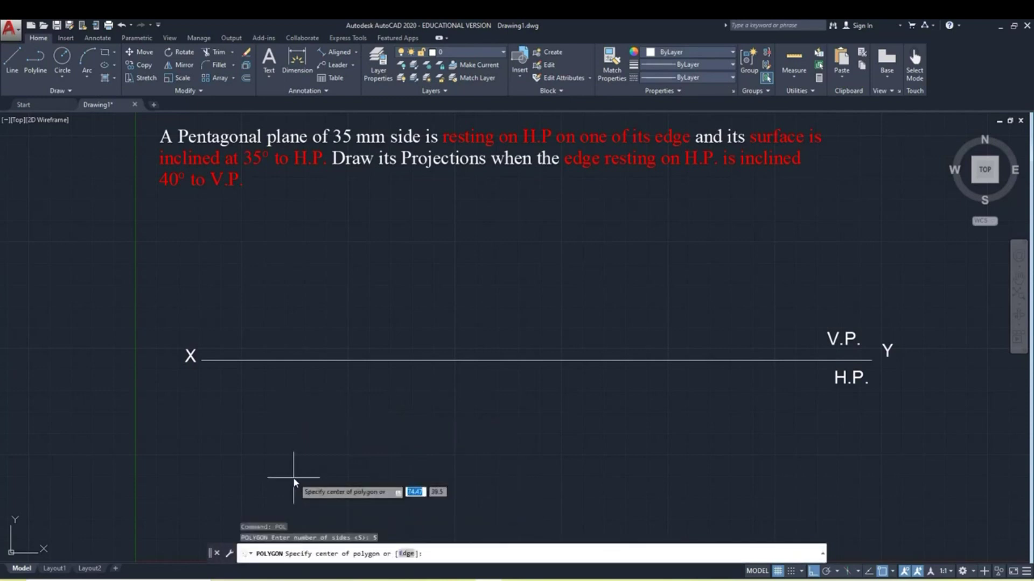
pyautogui.write('e')
pyautogui.press('Return')
pyautogui.click(286, 442)
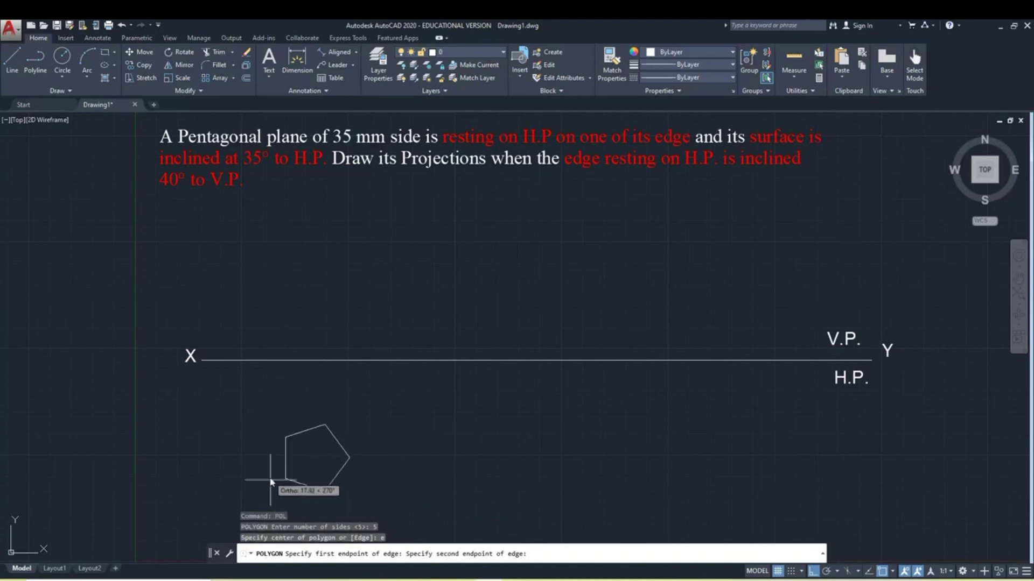
pyautogui.write('35')
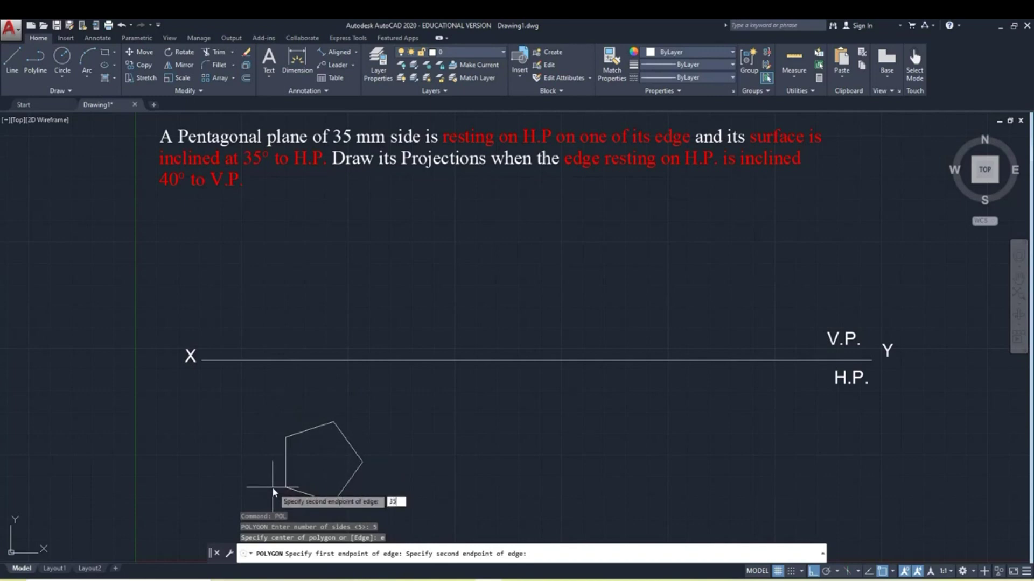
pyautogui.press('Return')
# Move the pentagon slightly upward, closer to the XY line.
pyautogui.write('z')
pyautogui.press('Return')
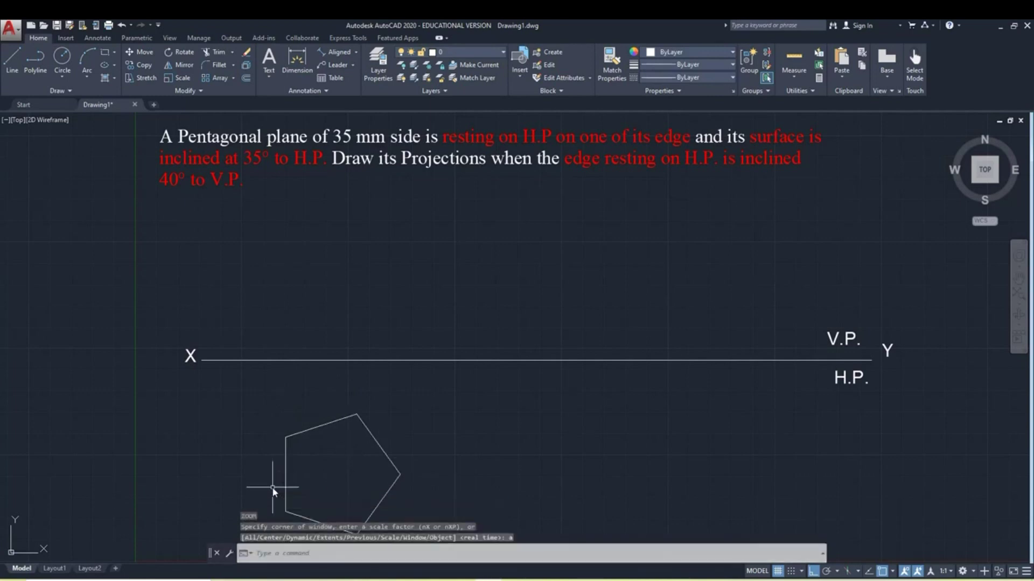
pyautogui.write('a')
pyautogui.press('Return')
pyautogui.click(368, 430)
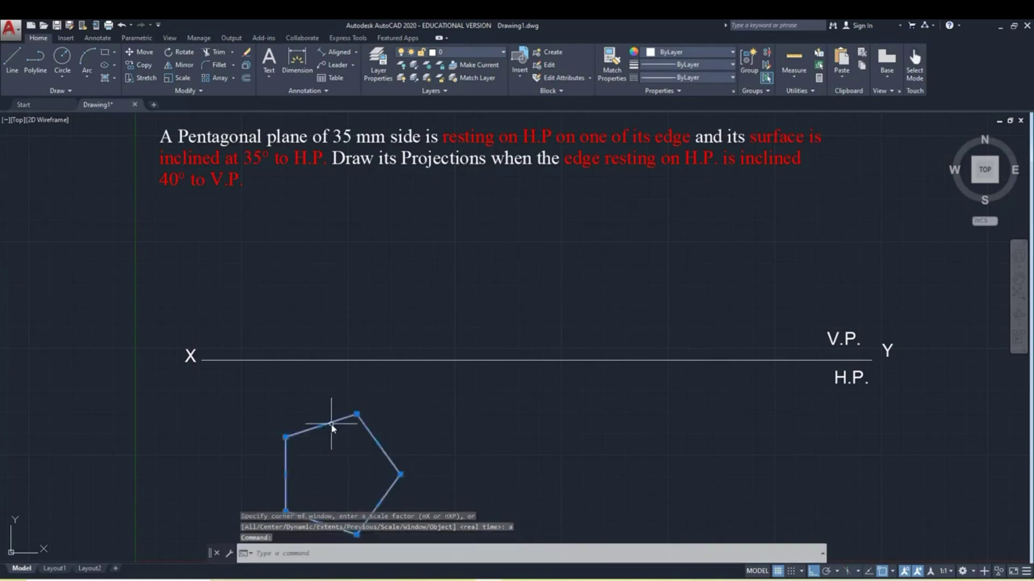
pyautogui.moveTo(335, 422)
pyautogui.mouseDown()
pyautogui.moveTo(328, 386)
pyautogui.moveTo(334, 411)
pyautogui.mouseUp()
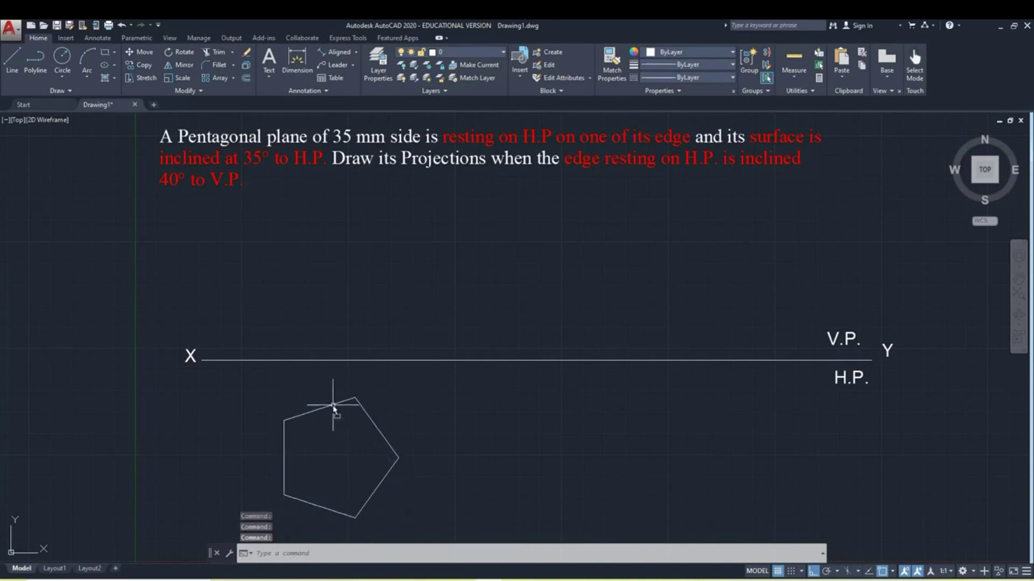
pyautogui.press('Escape')
pyautogui.press('Escape')
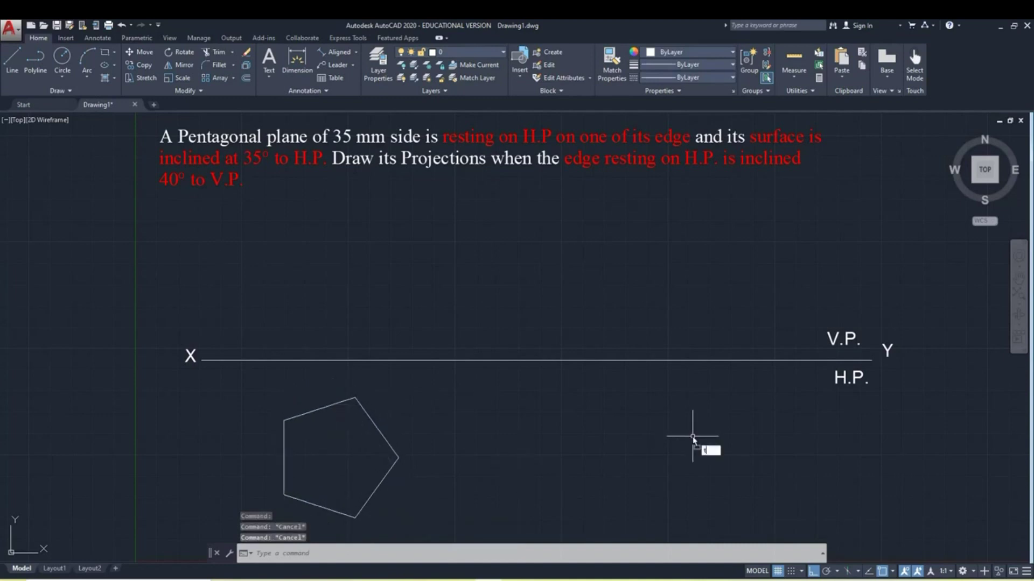
# Label the lower and upper ends of the pentagon's vertical edge a and b, with text height 6 and rotation 0.
pyautogui.press('Return')
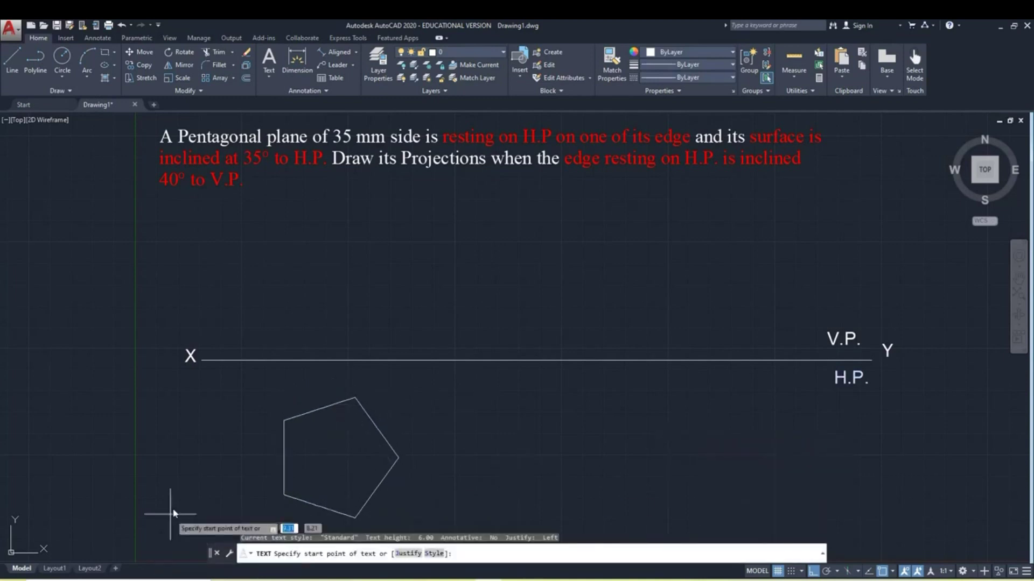
pyautogui.click(274, 493)
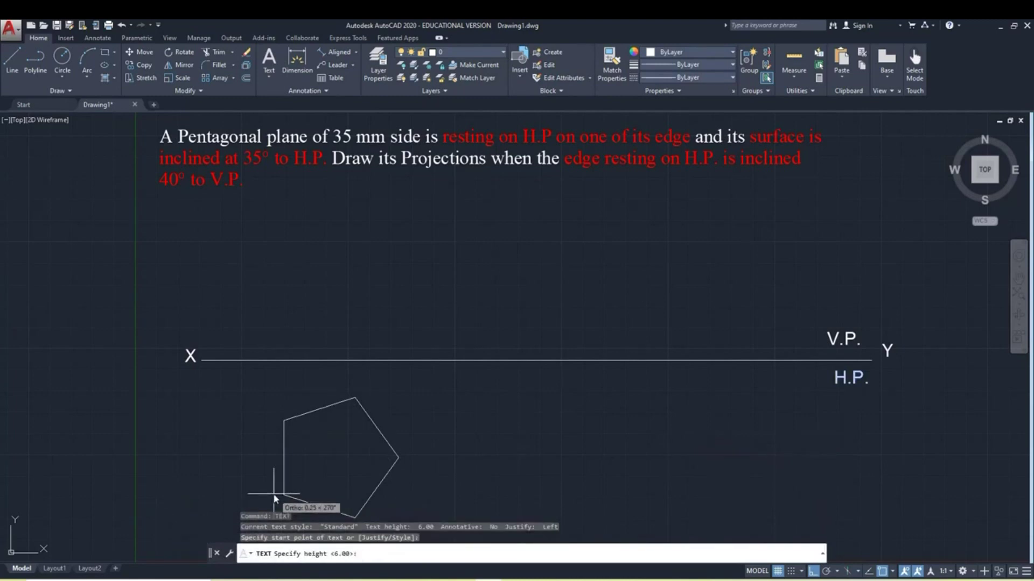
pyautogui.press('Return')
pyautogui.press('Return')
pyautogui.write('a')
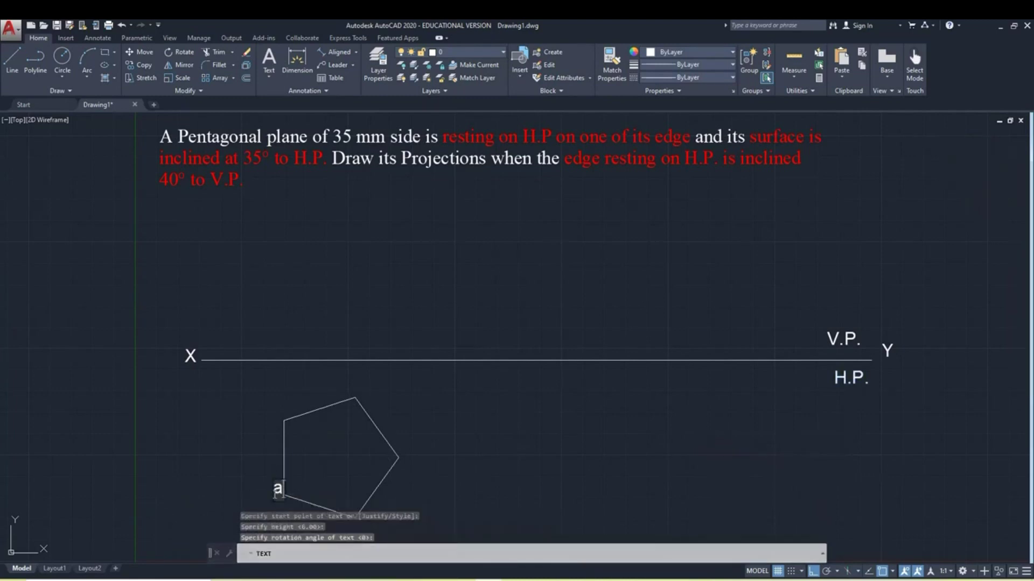
pyautogui.click(268, 418)
pyautogui.write('b')
# Label the pentagon's remaining vertices c, d and e clockwise from the upper one.
pyautogui.click(364, 397)
pyautogui.write('c')
pyautogui.click(409, 461)
pyautogui.write('d')
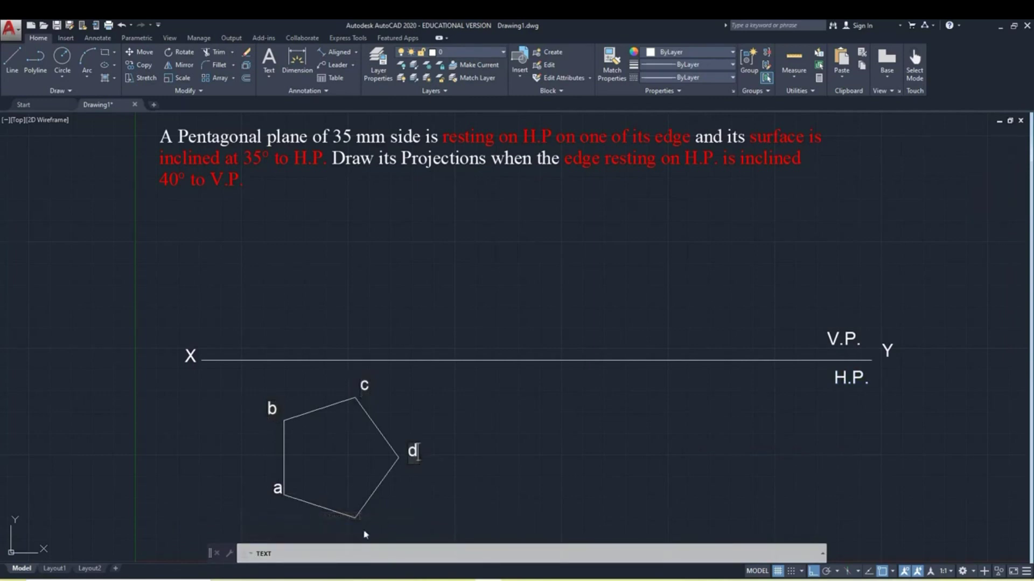
pyautogui.write('e')
pyautogui.click(436, 503)
pyautogui.press('Escape')
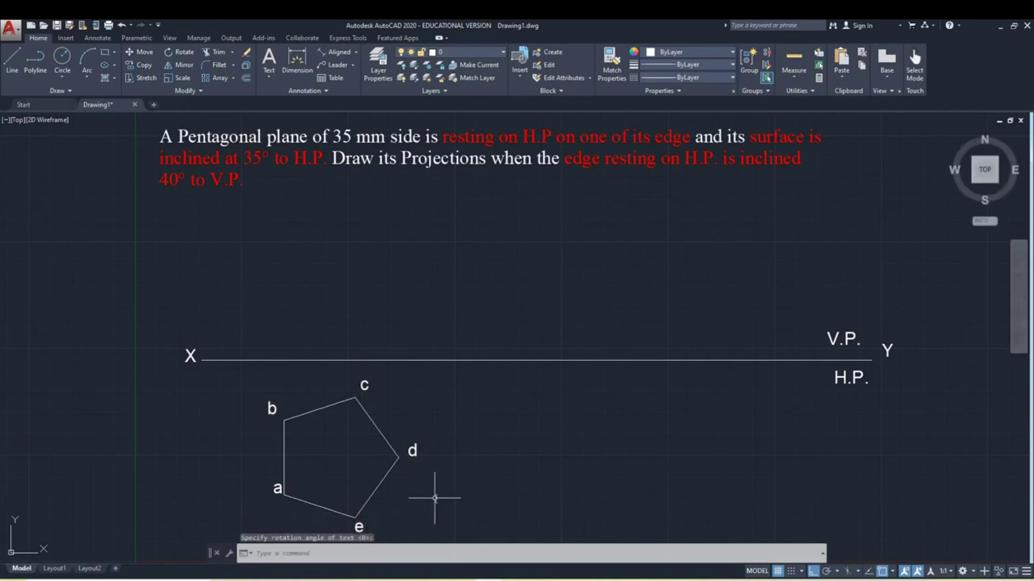
# Draw a vertical projector line from vertex b up to the XY line.
pyautogui.write('l')
pyautogui.press('Return')
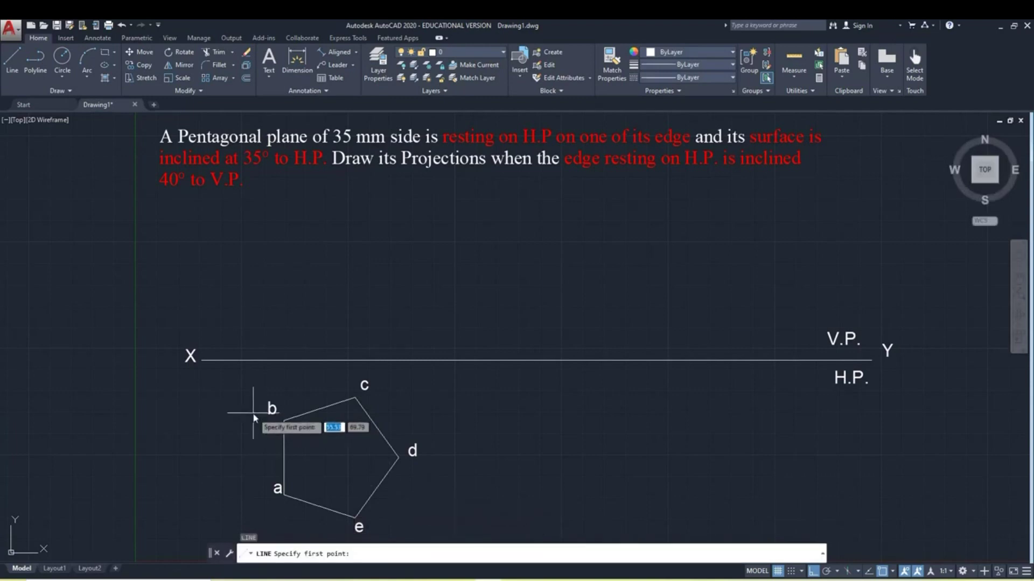
pyautogui.click(283, 422)
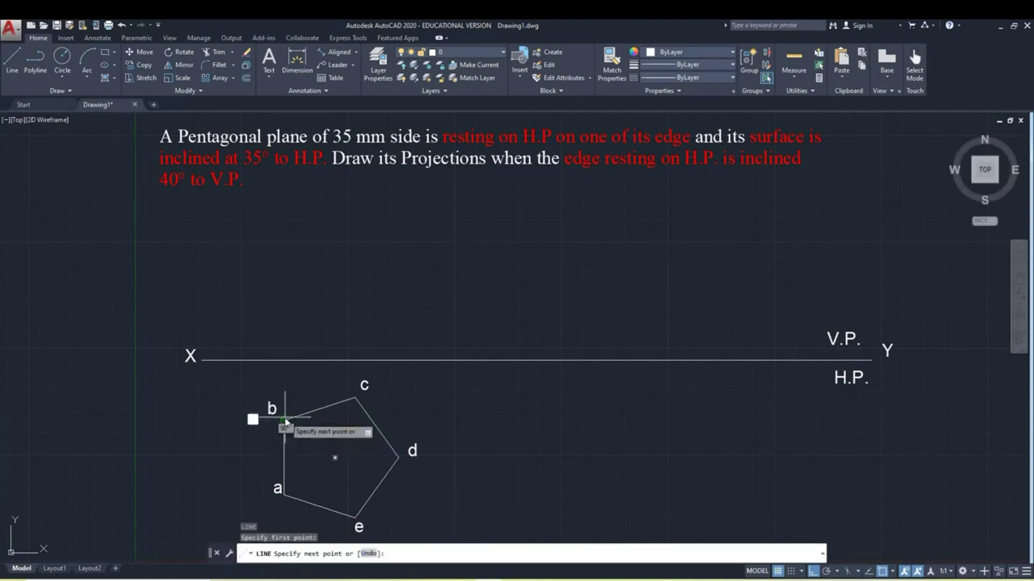
pyautogui.click(284, 360)
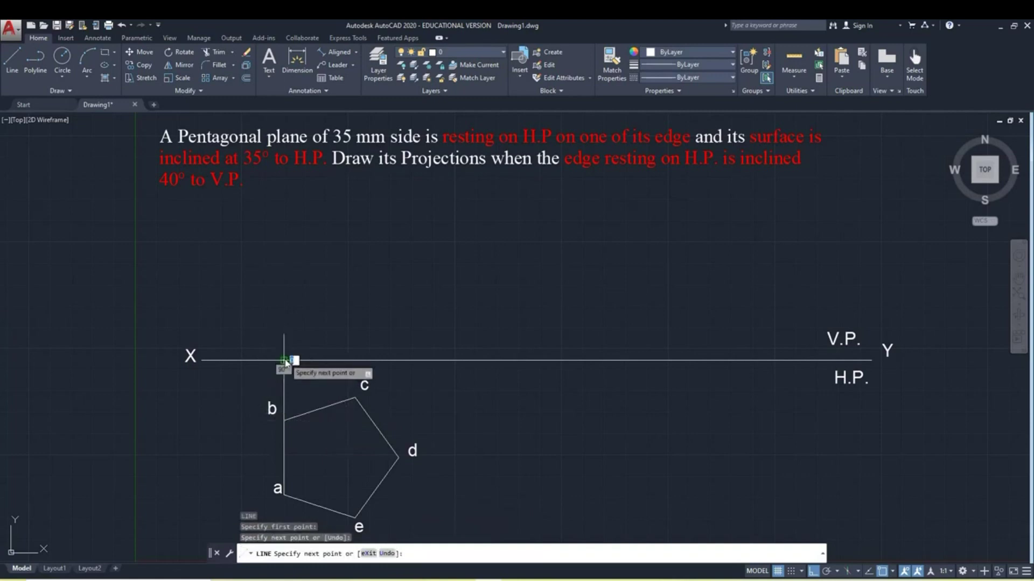
pyautogui.press('Return')
# Draw vertical projector lines from vertices c and d up to the XY line.
pyautogui.press('Return')
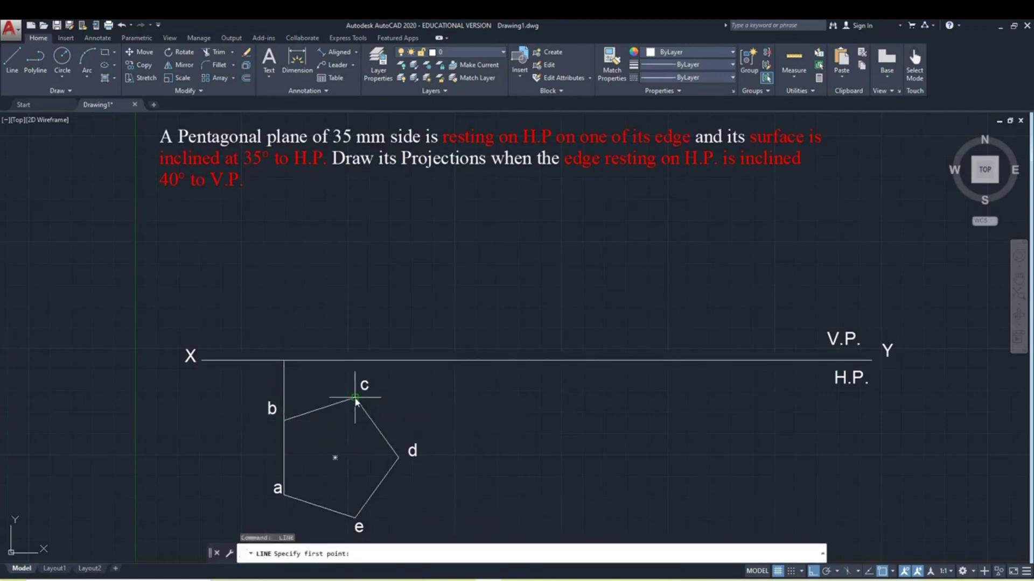
pyautogui.click(354, 398)
pyautogui.click(355, 360)
pyautogui.press('Return')
pyautogui.press('Return')
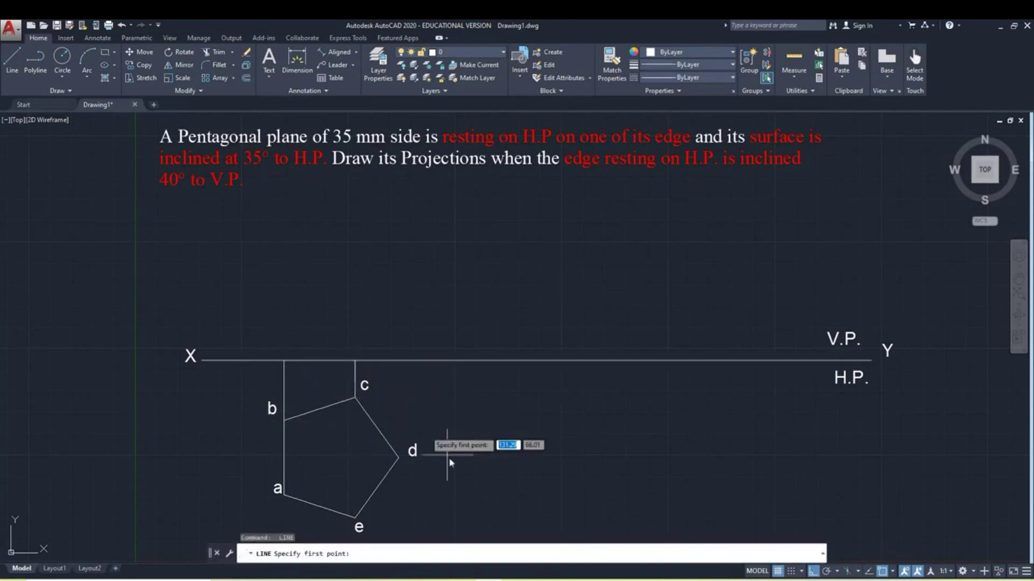
pyautogui.click(399, 457)
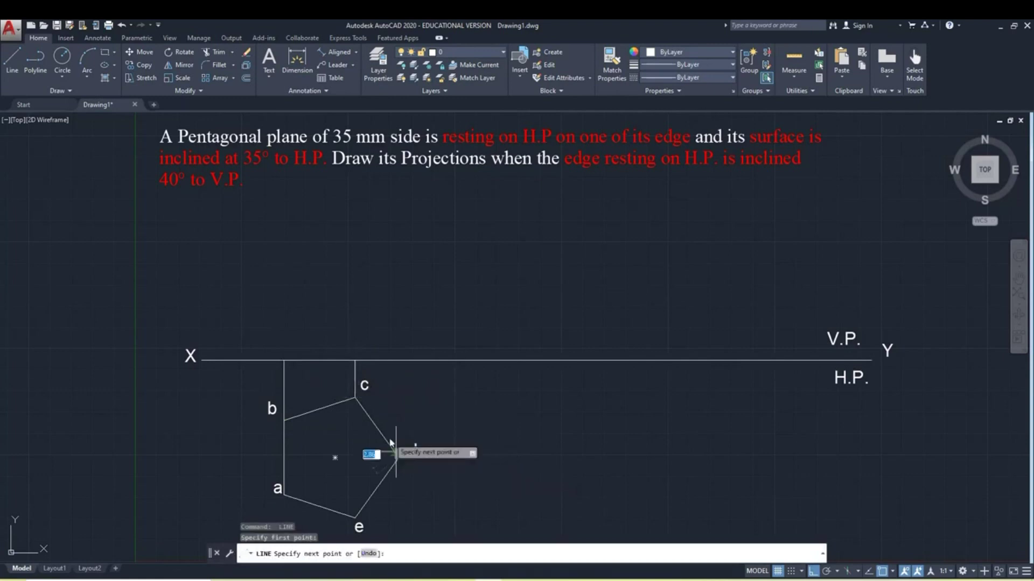
pyautogui.click(398, 360)
pyautogui.press('Return')
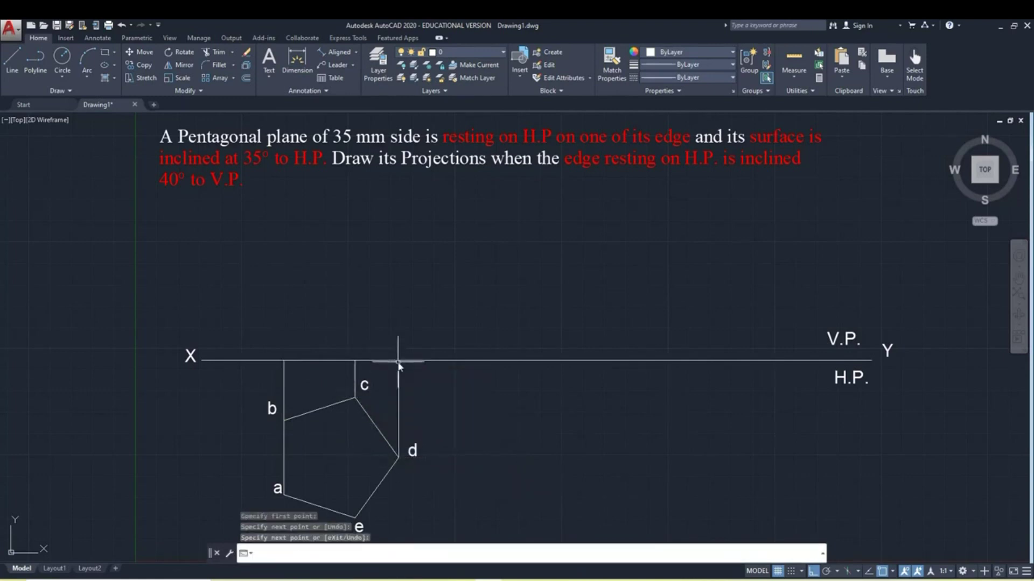
# Draw the front-view line along XY from the top of b's projector to the top of d's projector.
pyautogui.press('Return')
pyautogui.click(284, 360)
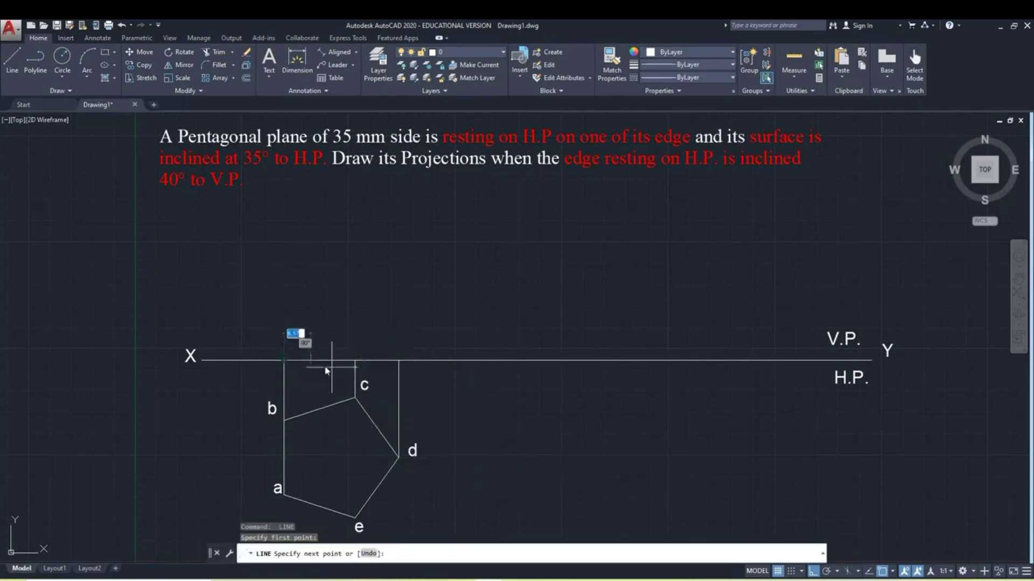
pyautogui.click(399, 360)
pyautogui.press('Return')
# Make the pentagon and the front-view line on XY red with a 0.35 mm lineweight.
pyautogui.click(386, 361)
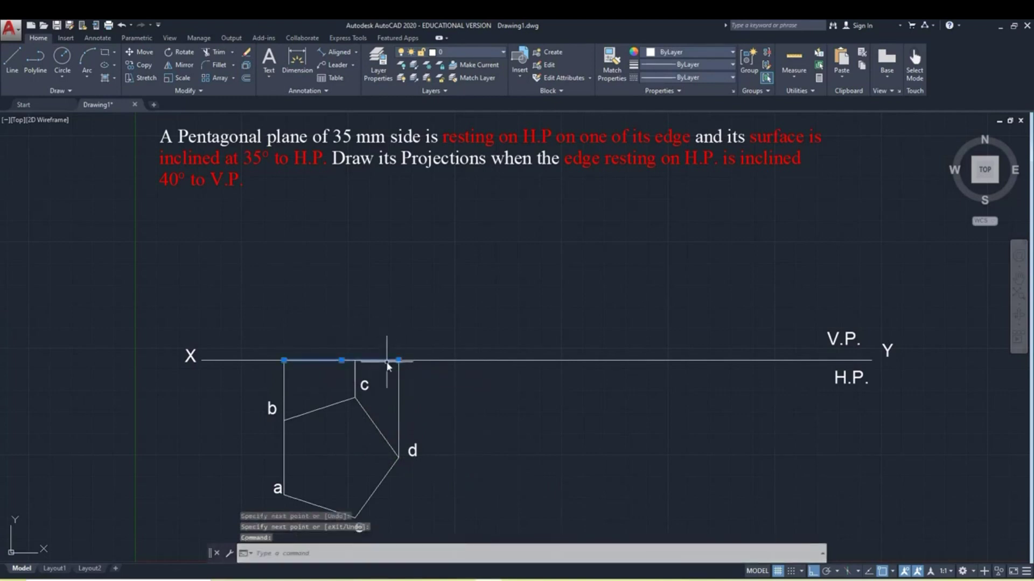
pyautogui.click(368, 417)
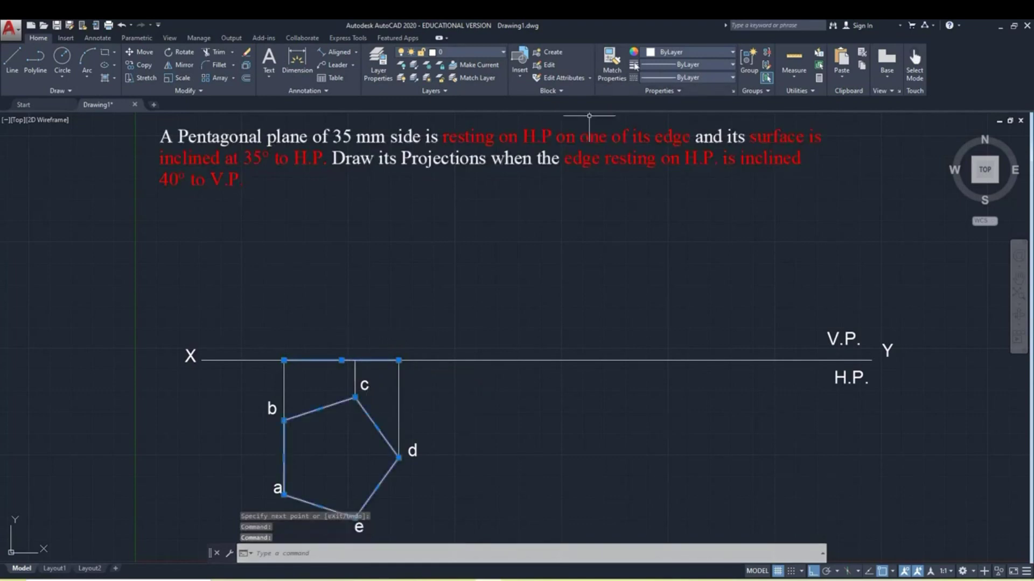
pyautogui.click(661, 54)
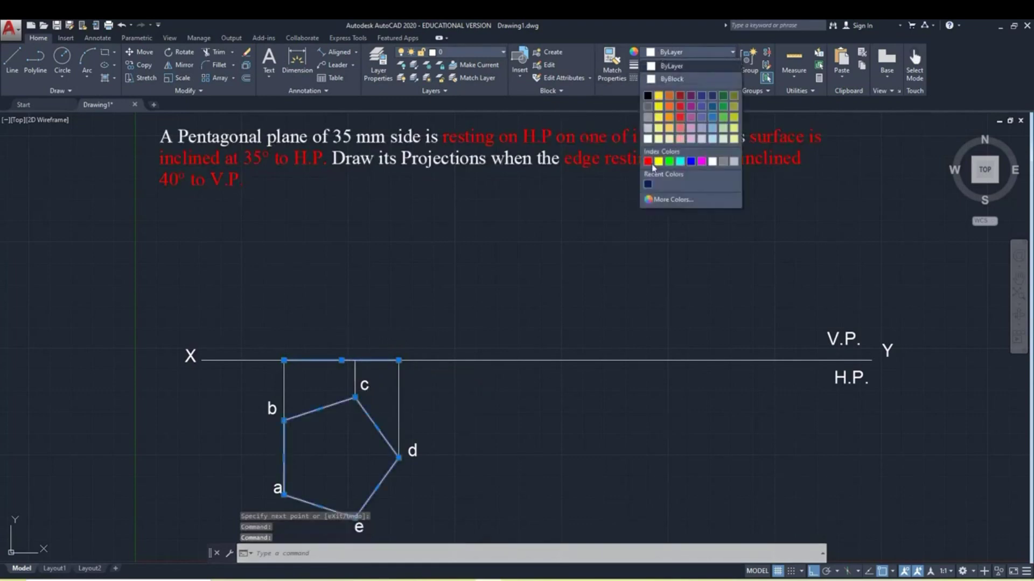
pyautogui.click(648, 162)
pyautogui.click(659, 66)
pyautogui.scroll(-2, 678, 123)
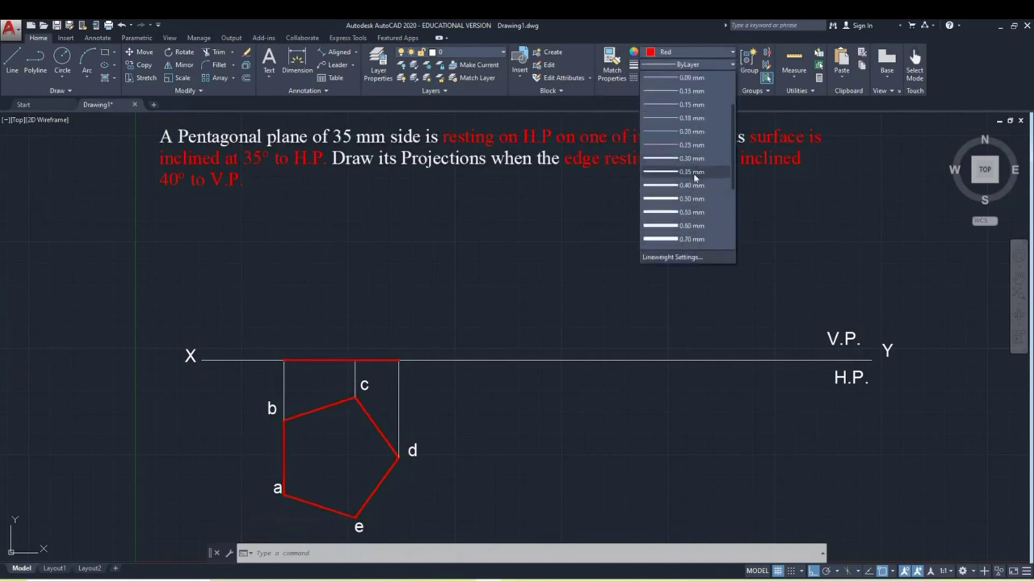
pyautogui.click(694, 175)
pyautogui.press('Escape')
pyautogui.press('Escape')
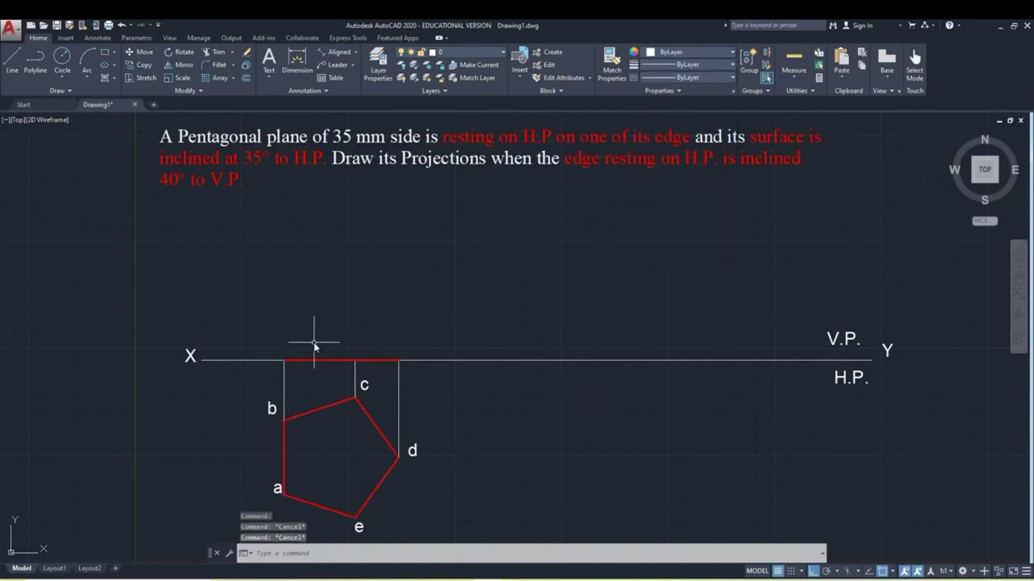
# Add the label a1'(b1') above the front-view line's end at b's projector, with text height 6 and rotation 0.
pyautogui.write('text')
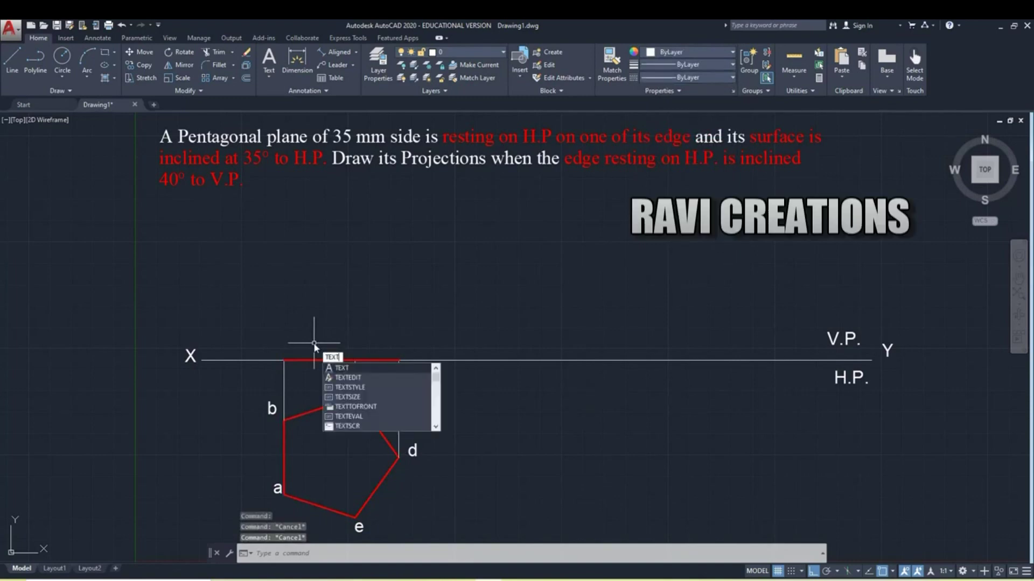
pyautogui.press('Return')
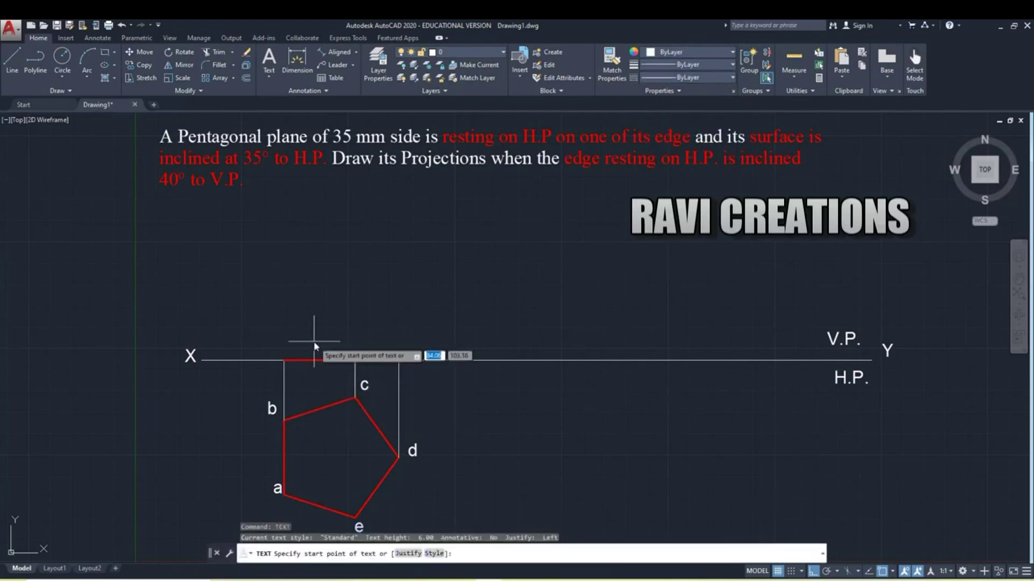
pyautogui.click(280, 353)
pyautogui.press('Return')
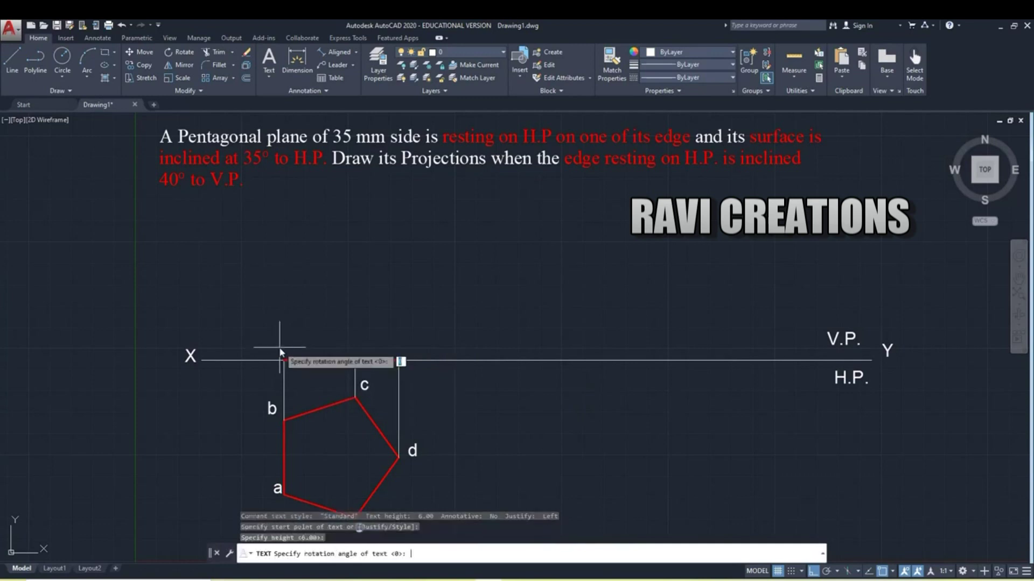
pyautogui.press('Return')
pyautogui.write('e')
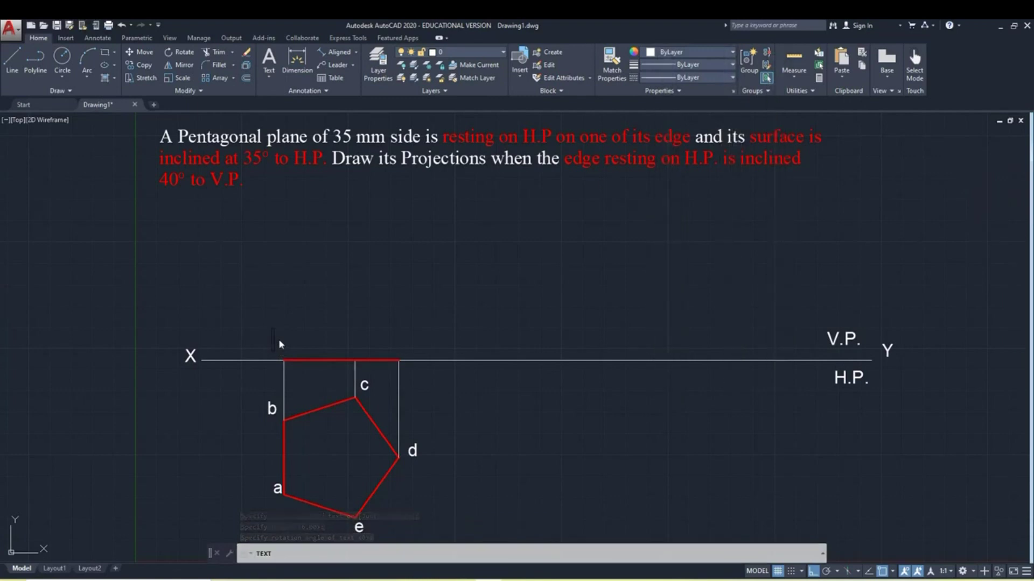
pyautogui.write("a1'(b1")
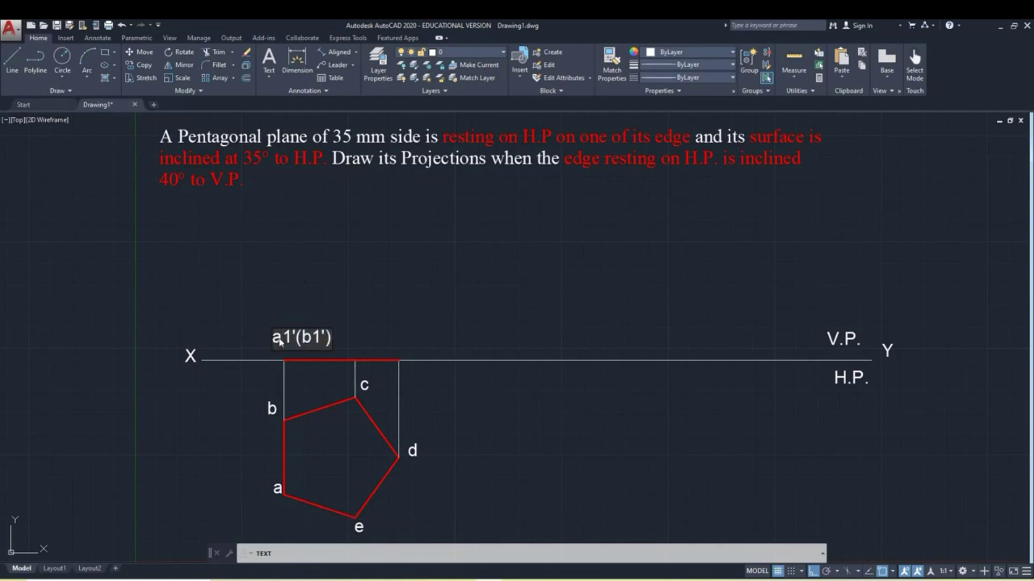
# Close the text entry without a second label and erase the a1'(b1') label above the front-view line.
pyautogui.click(358, 351)
pyautogui.write('e')
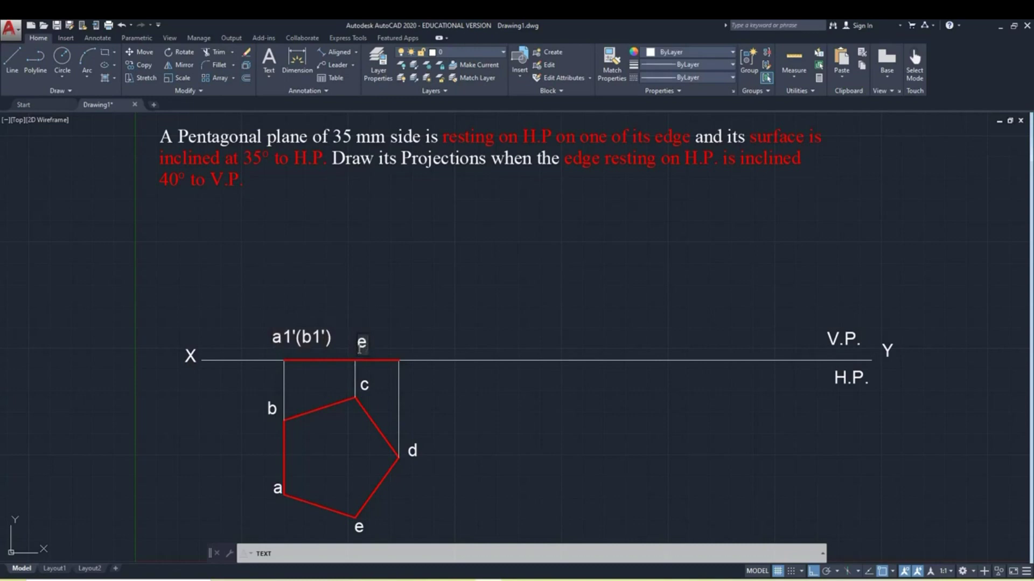
pyautogui.press('BackSpace')
pyautogui.press('Return')
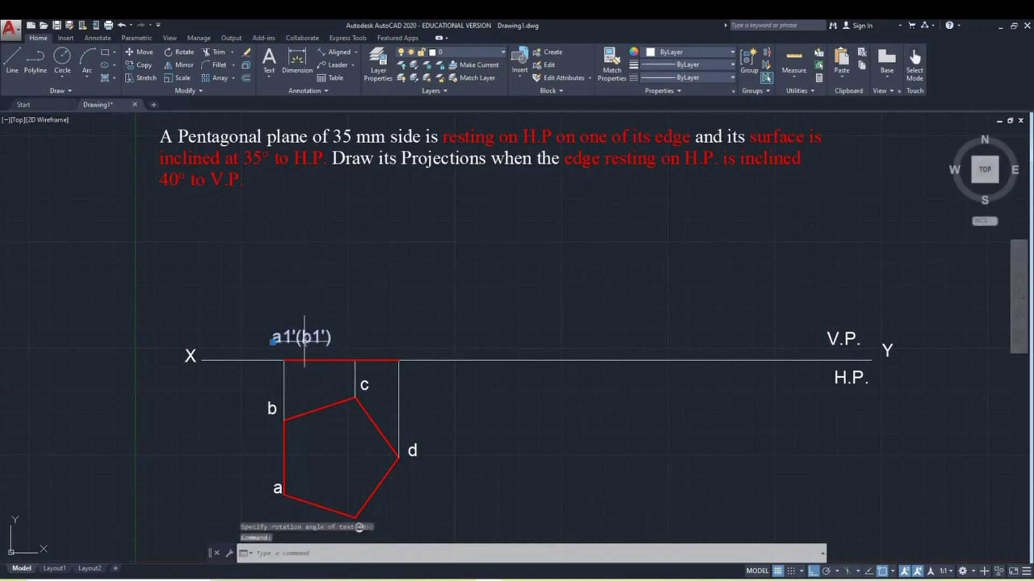
pyautogui.press('Delete')
# Add the label a'(b') above the front-view line's end at b's projector, with text height 6 and rotation 0.
pyautogui.write('t')
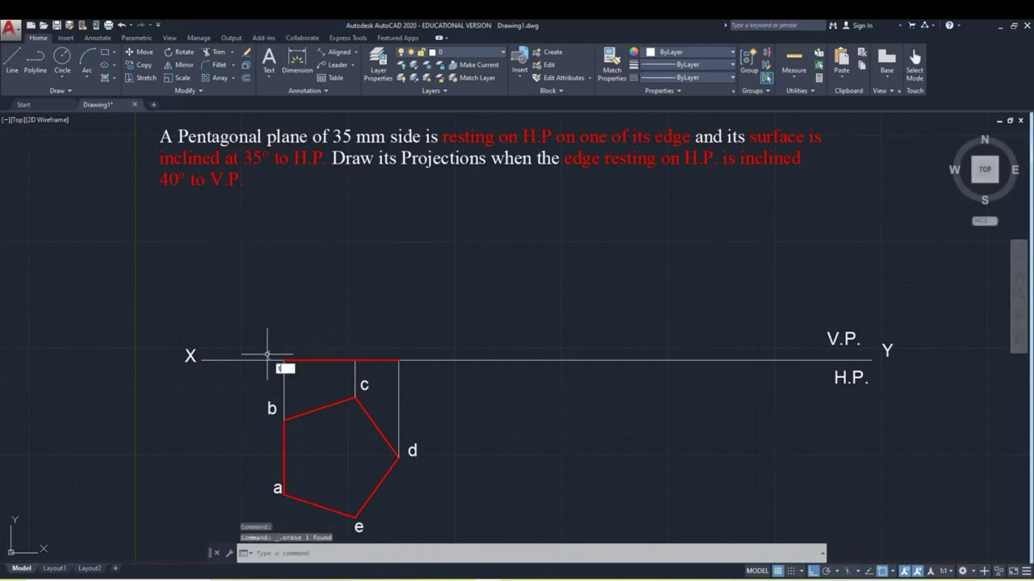
pyautogui.write('ex')
pyautogui.press('Return')
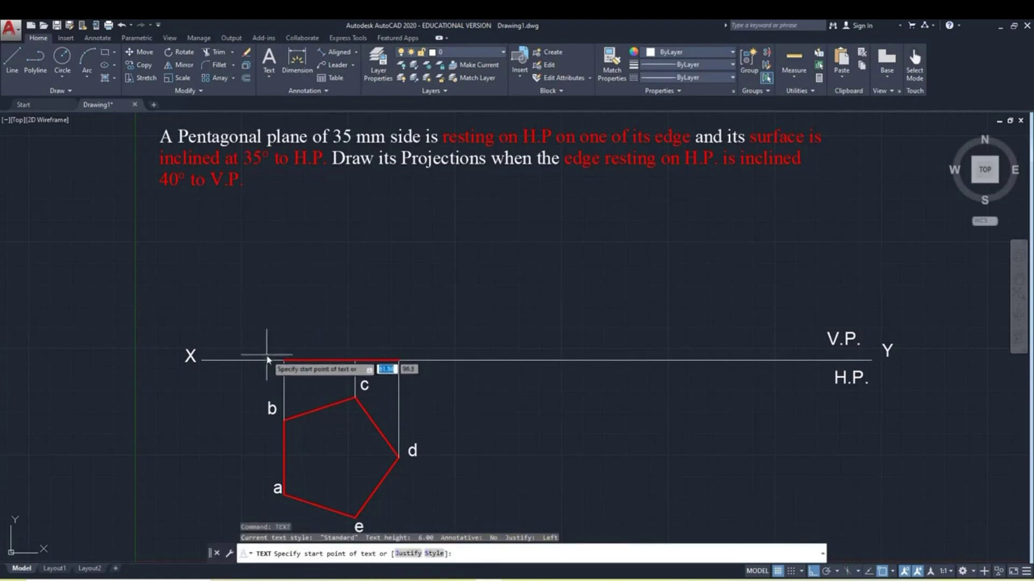
pyautogui.click(281, 352)
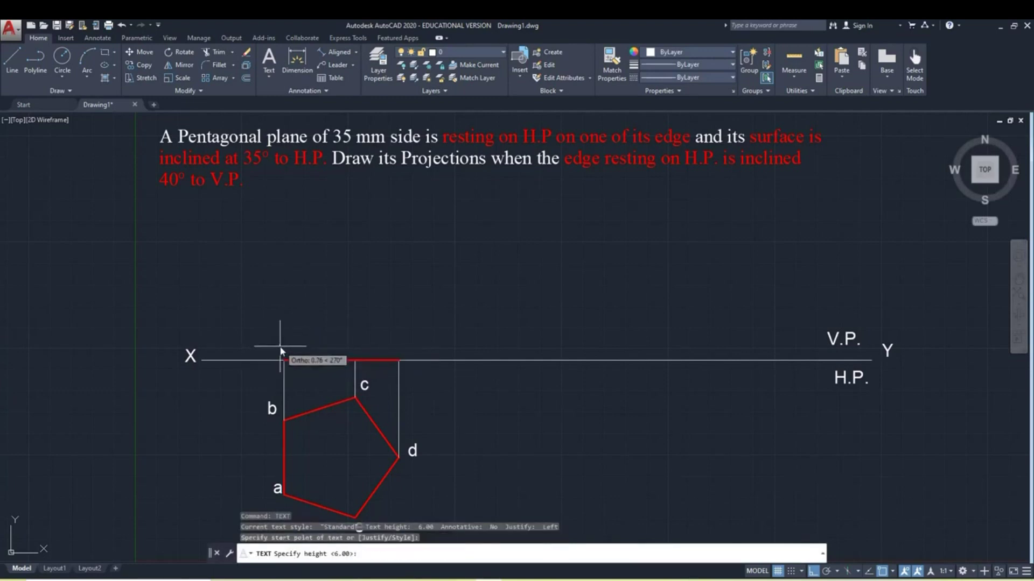
pyautogui.press('Return')
pyautogui.press('Return')
pyautogui.write("a'(b')")
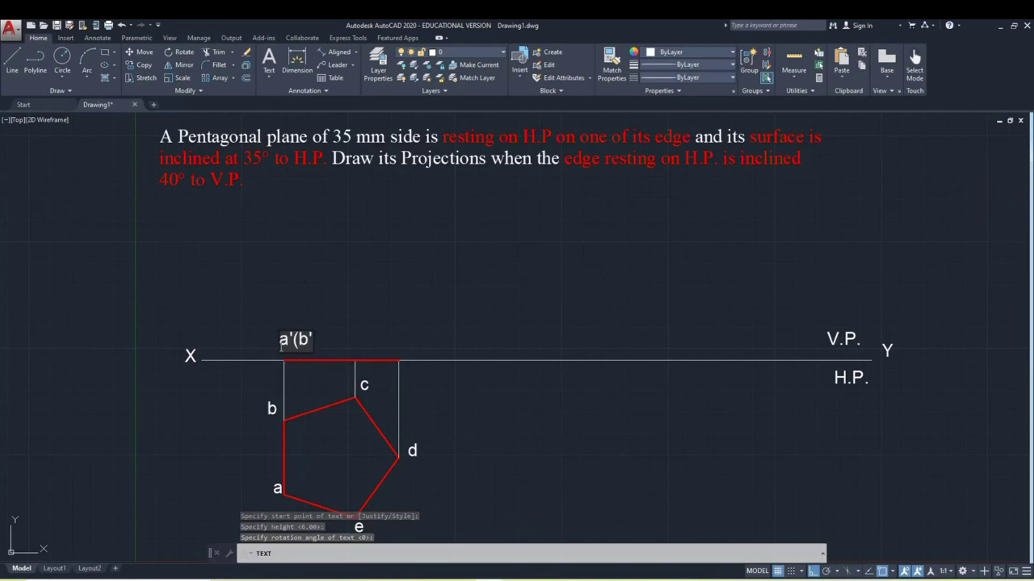
# Add the labels e'(c') above c's projector and d' above d's projector on the front-view line.
pyautogui.click(348, 350)
pyautogui.write('e')
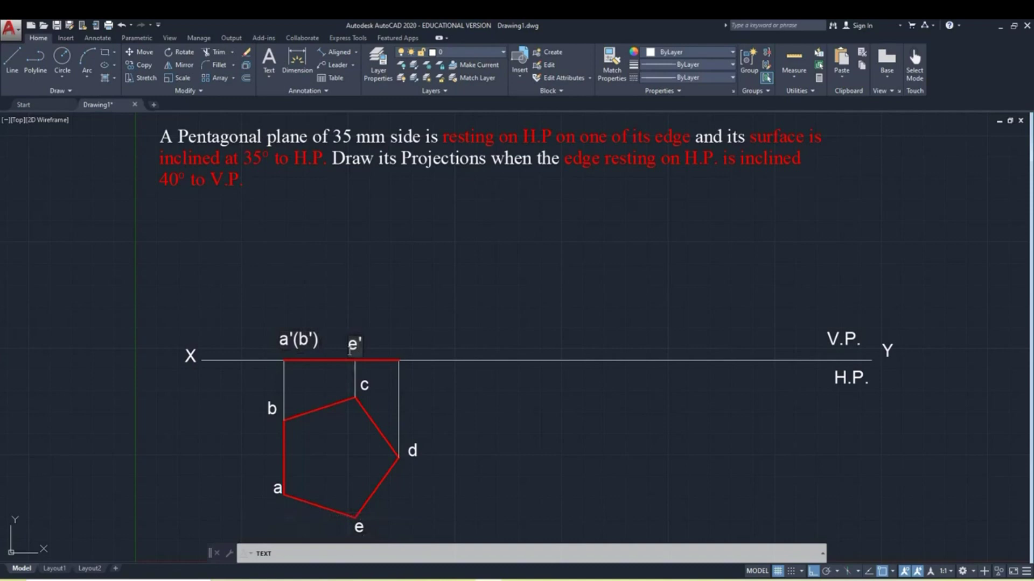
pyautogui.write("'(c")
pyautogui.click(401, 354)
pyautogui.write('d')
pyautogui.click(486, 430)
pyautogui.press('Escape')
# Place a point on the front-view line where c's projector meets XY.
pyautogui.write('point')
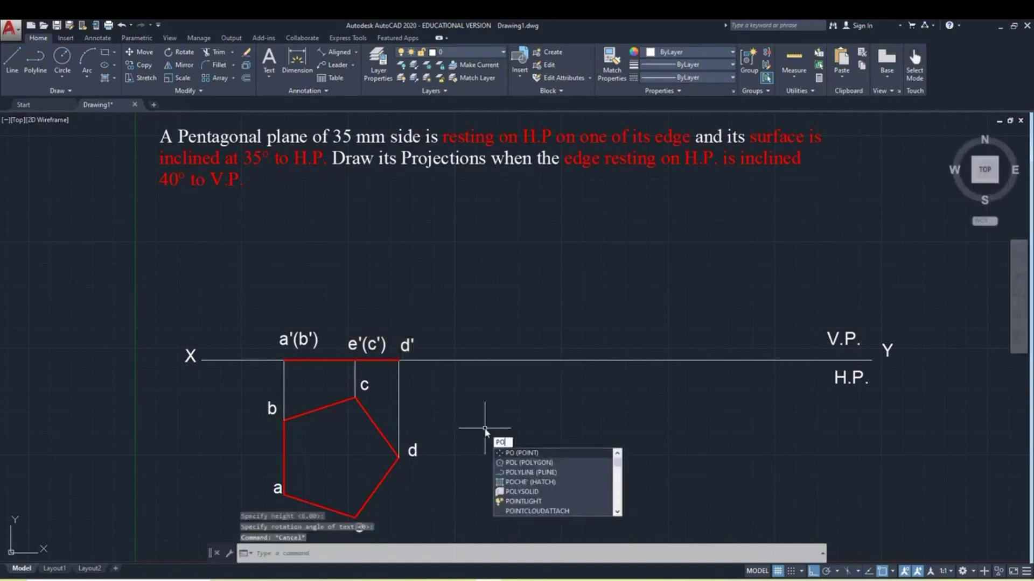
pyautogui.press('Return')
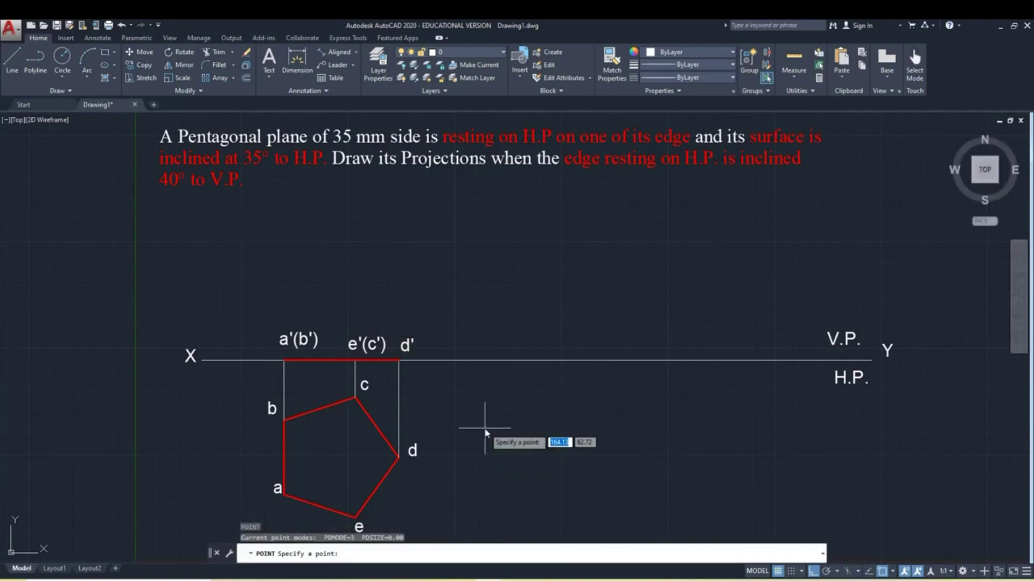
pyautogui.click(354, 362)
pyautogui.press('Escape')
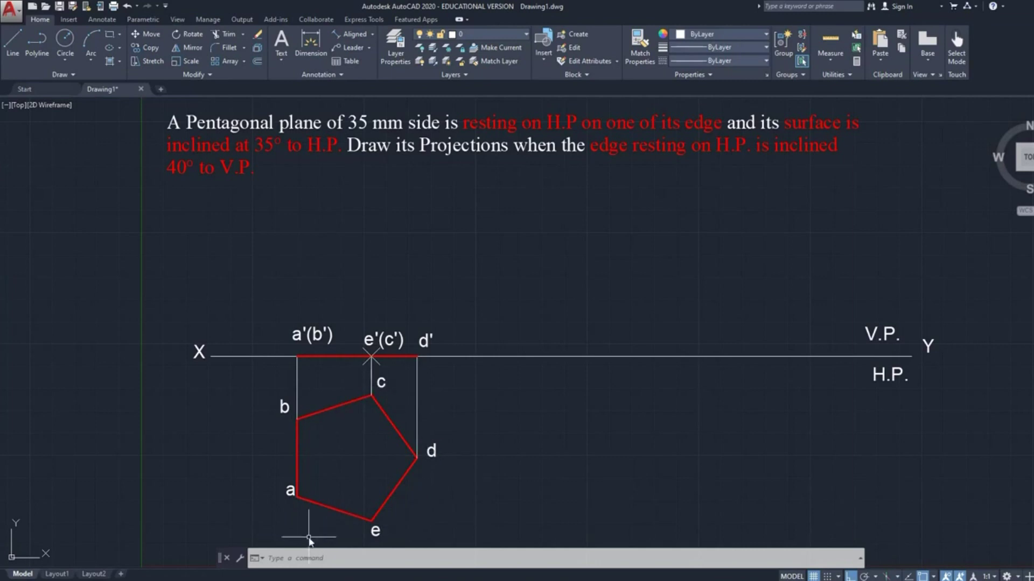
# Copy the front-view line with its point and three labels, and paste it on XY beyond d'.
pyautogui.click(348, 357)
pyautogui.click(323, 335)
pyautogui.click(382, 339)
pyautogui.click(428, 339)
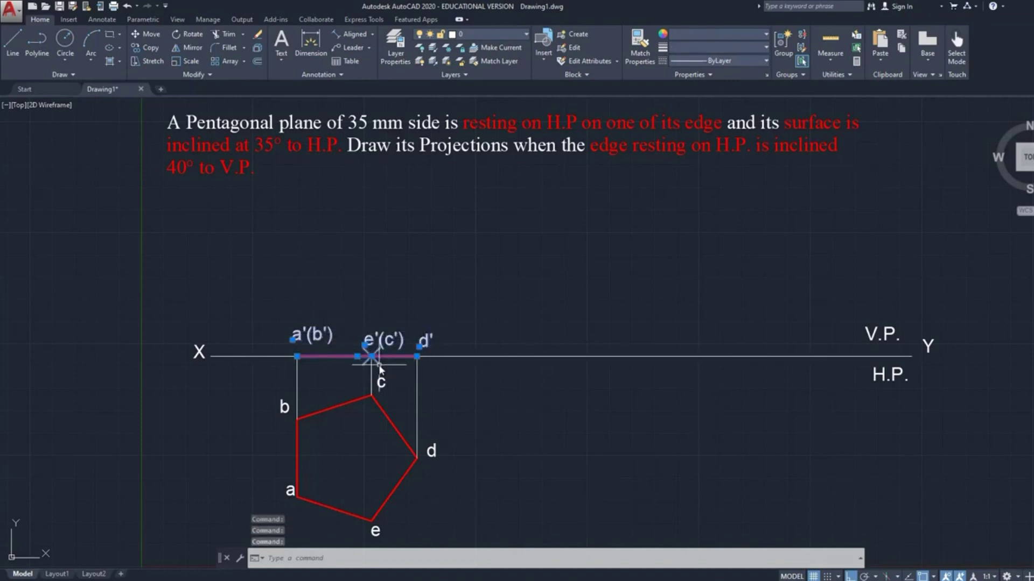
pyautogui.hotkey('ctrl', 'c')
pyautogui.hotkey('ctrl', 'v')
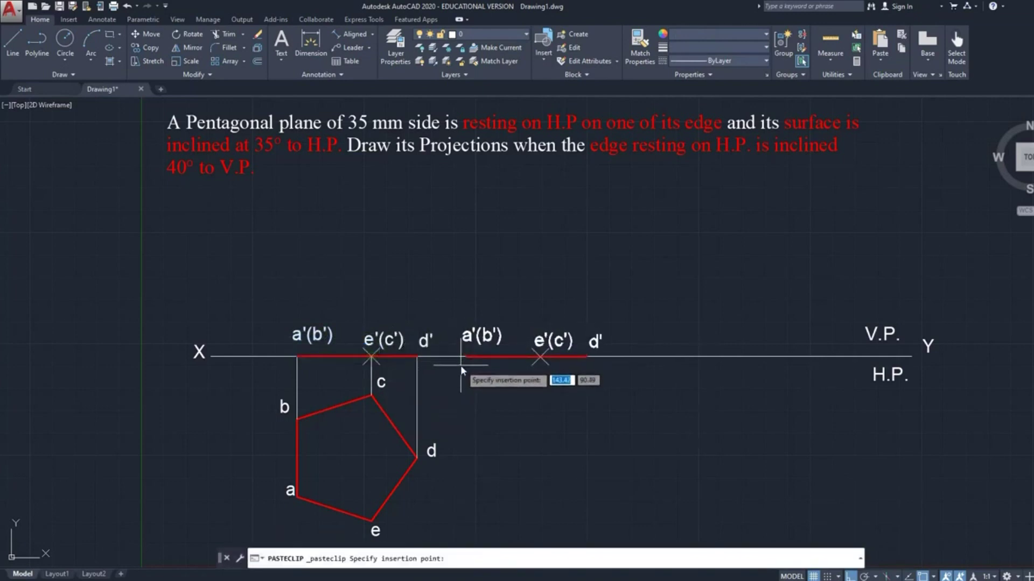
pyautogui.click(460, 364)
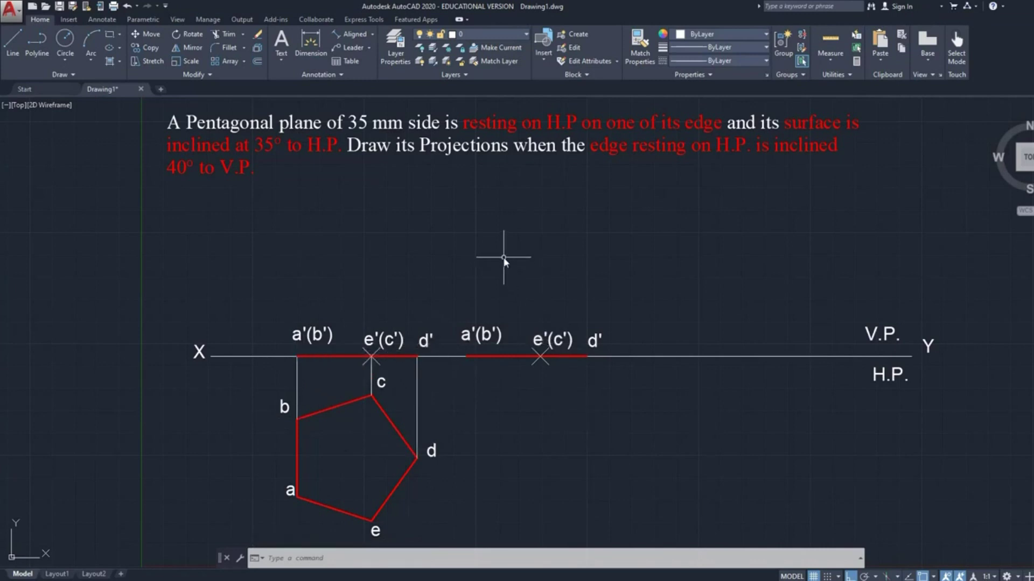
# Rotate the copied front-view line, point and labels by 35° about the line's a'(b') end.
pyautogui.click(480, 344)
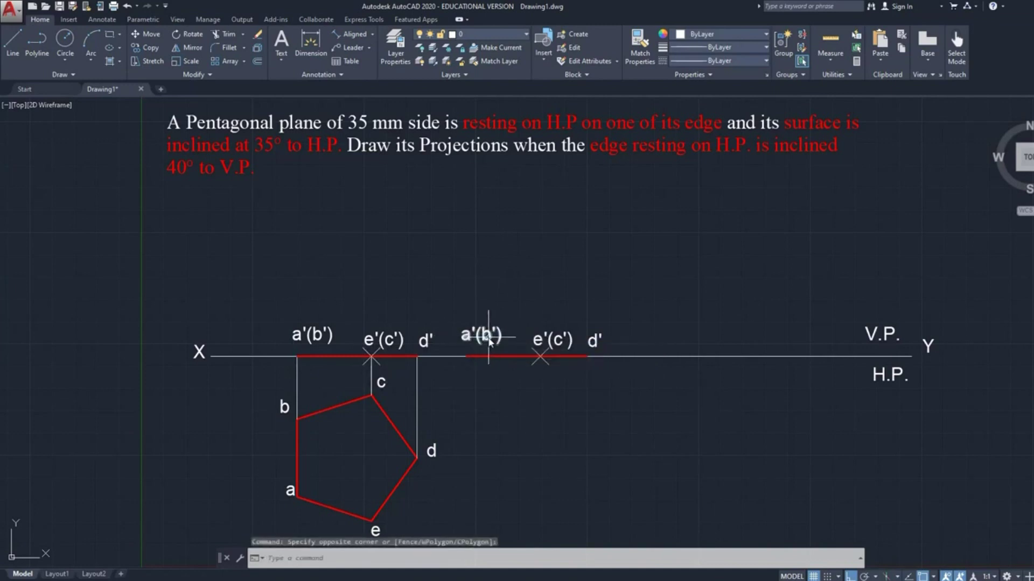
pyautogui.click(489, 340)
pyautogui.click(544, 344)
pyautogui.click(593, 341)
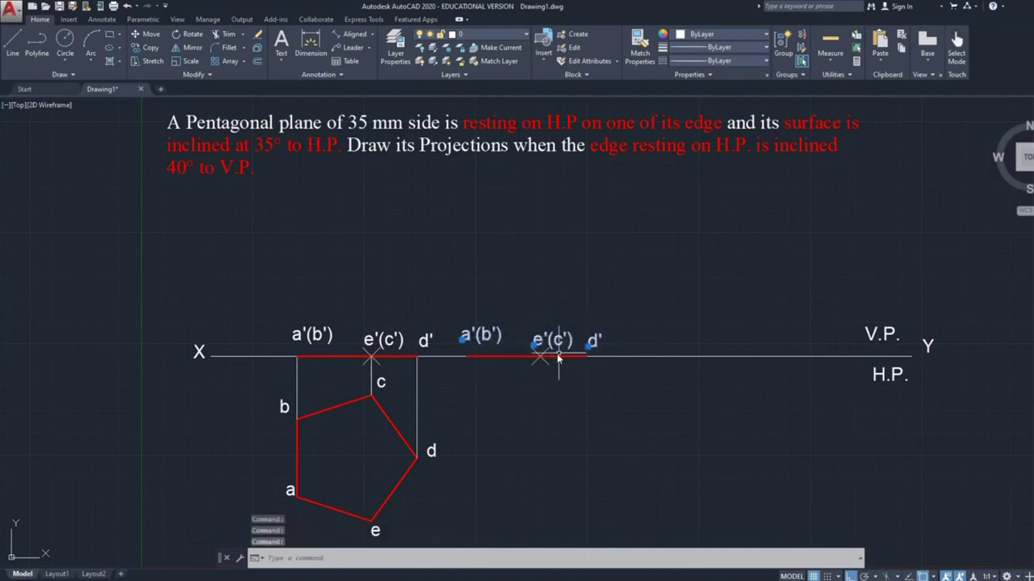
pyautogui.click(562, 357)
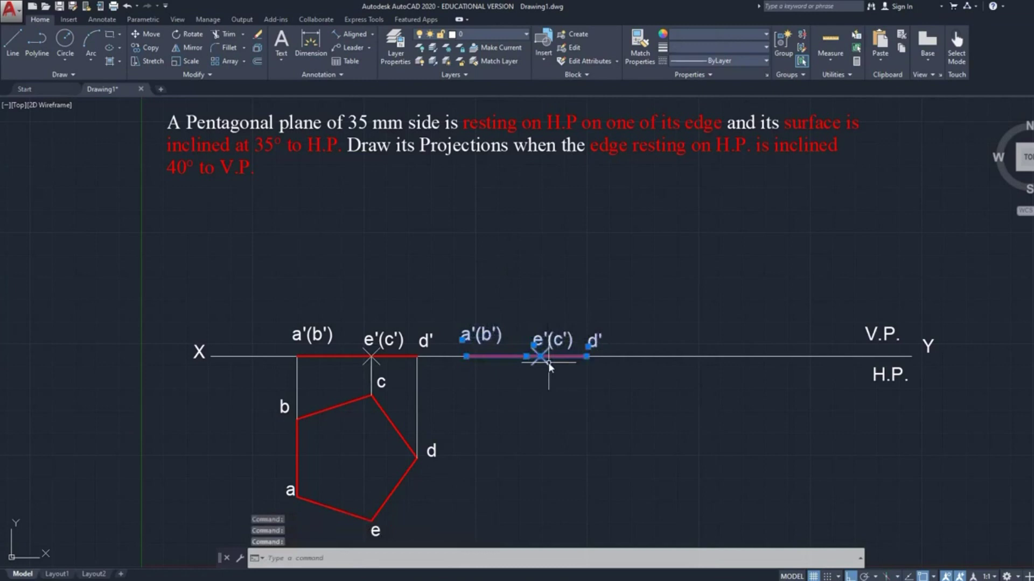
pyautogui.click(190, 35)
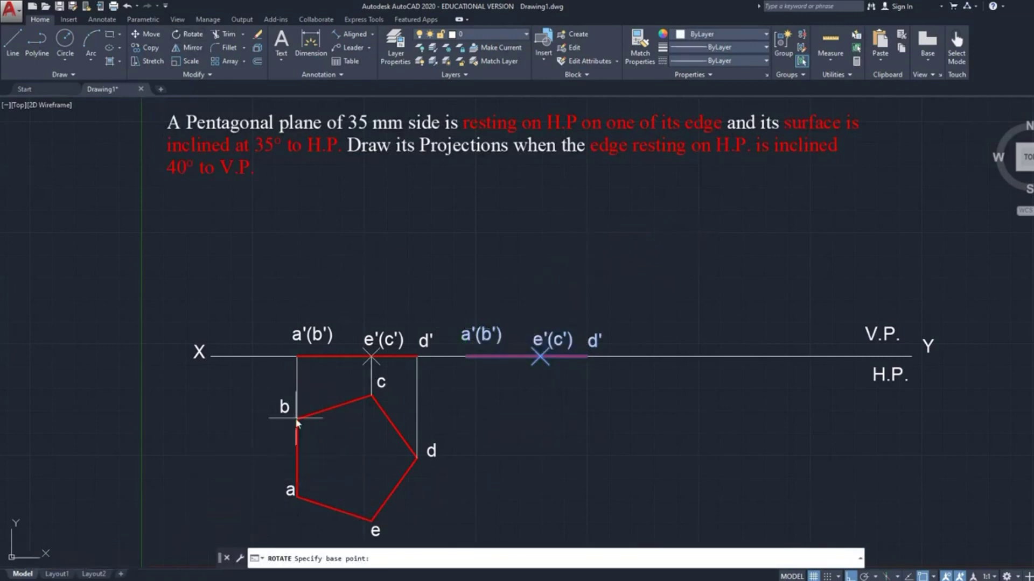
pyautogui.click(466, 357)
pyautogui.write('35')
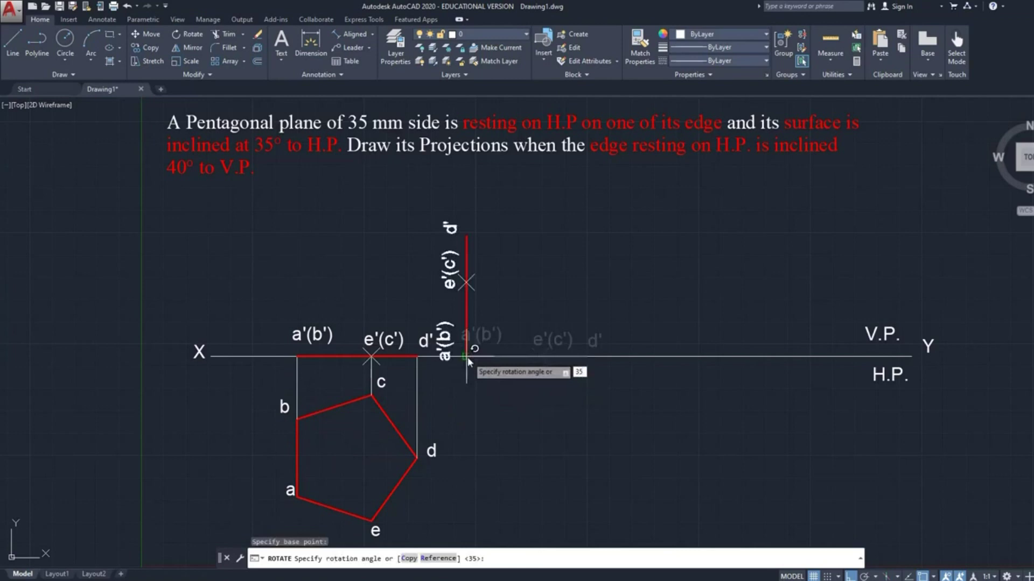
pyautogui.press('Return')
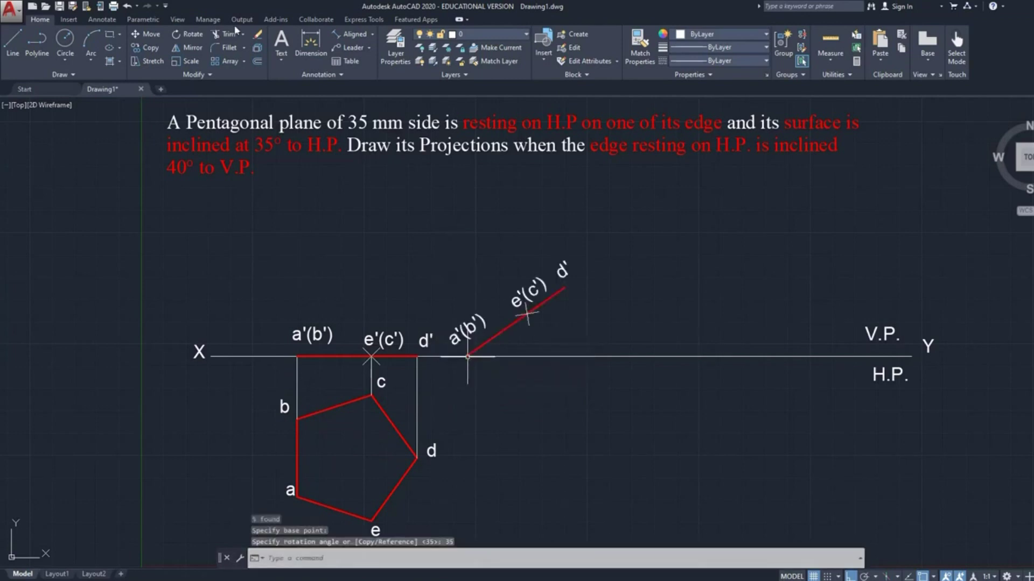
# Add an angular dimension between the inclined front-view line and the XY line.
pyautogui.click(371, 34)
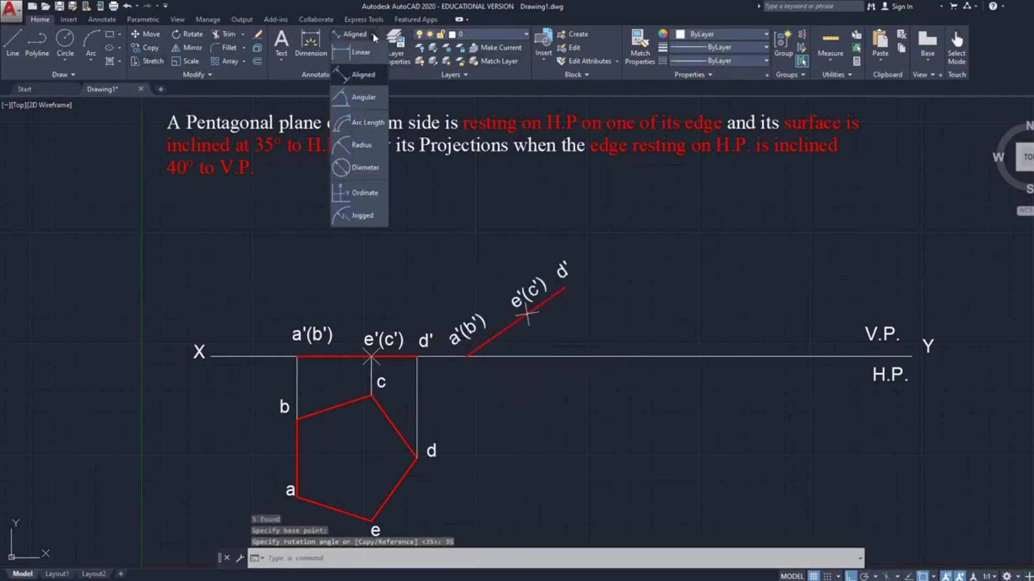
pyautogui.click(376, 96)
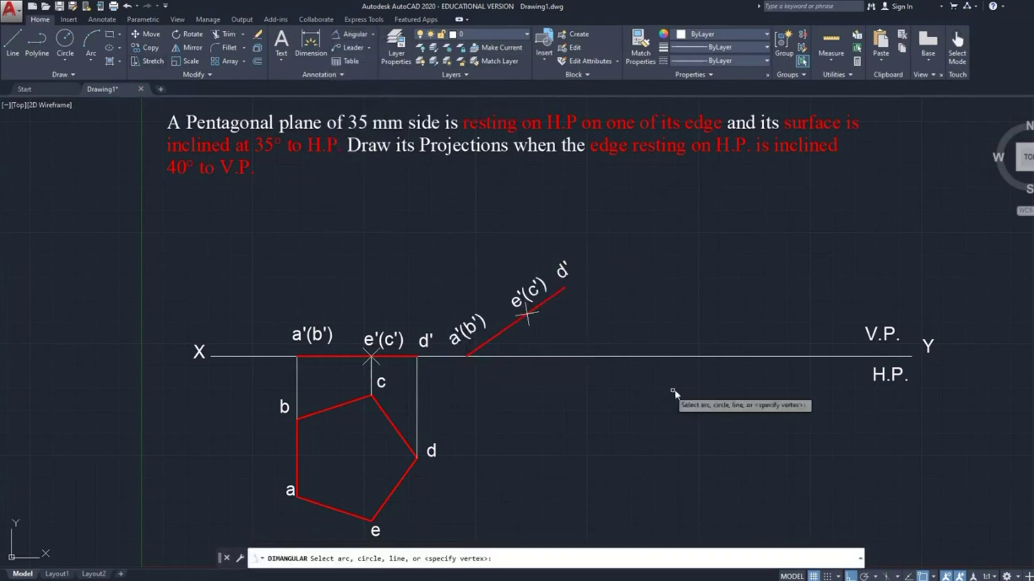
pyautogui.click(544, 303)
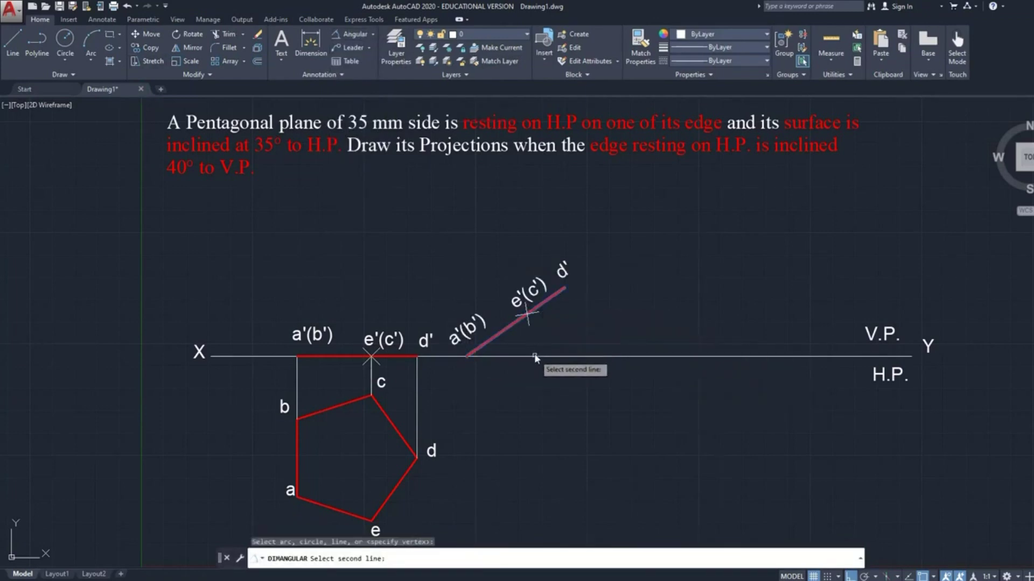
pyautogui.click(534, 356)
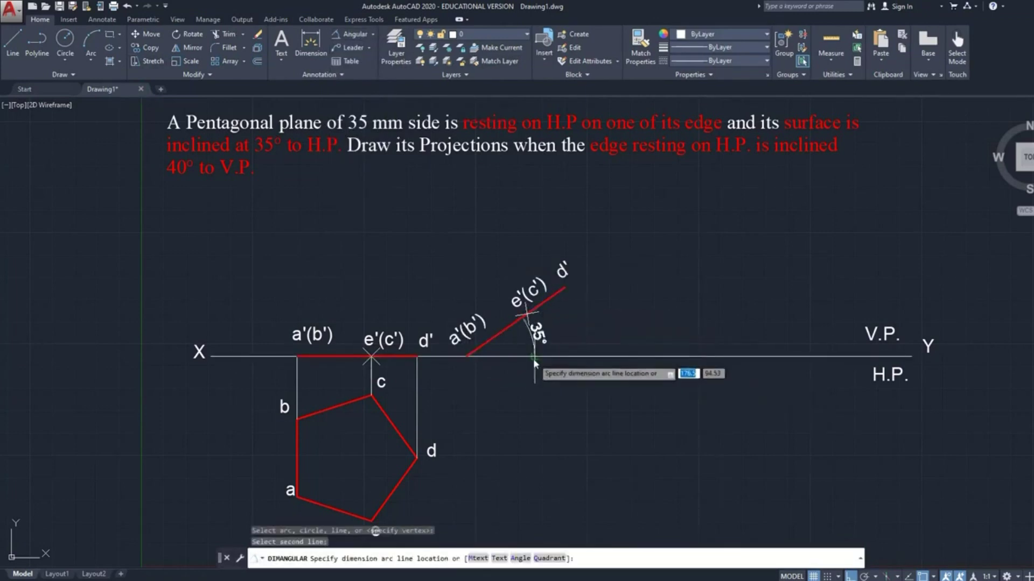
pyautogui.click(541, 349)
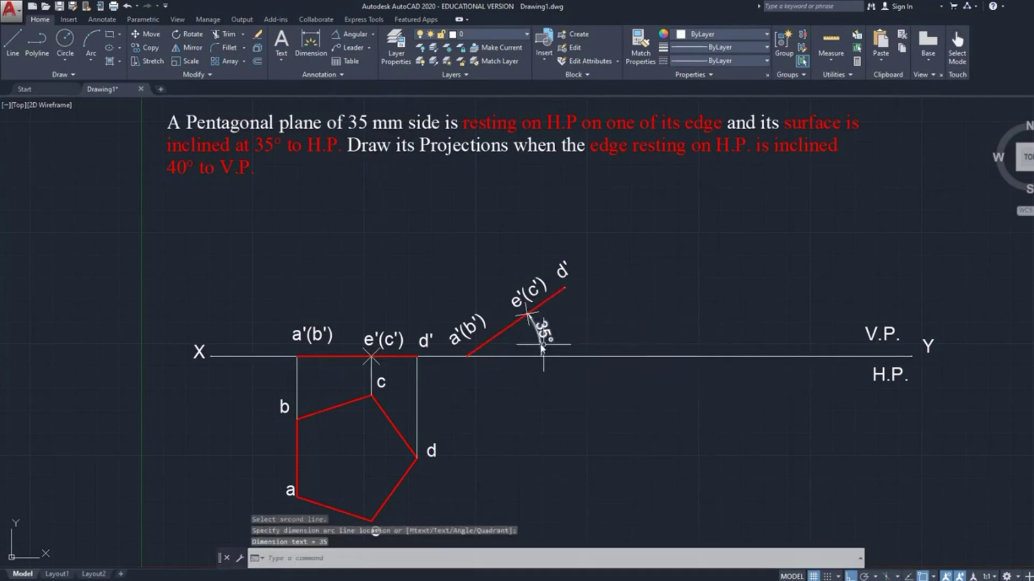
pyautogui.press('Escape')
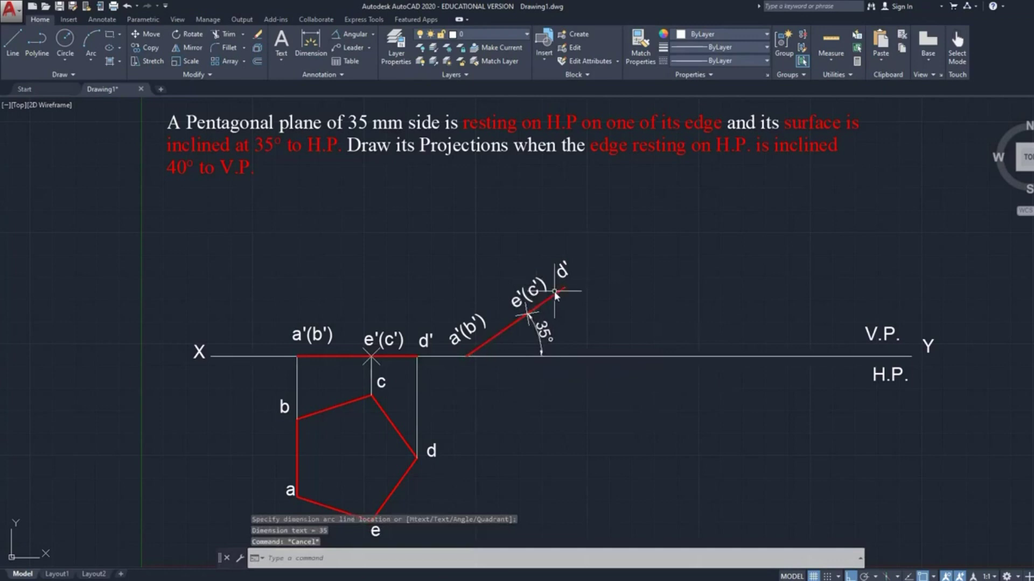
# Draw a vertical projector from the inclined line's a'(b') end down to below the pentagon's level.
pyautogui.write('l')
pyautogui.press('Return')
pyautogui.click(467, 356)
pyautogui.click(468, 539)
pyautogui.press('Return')
# Draw vertical projectors from e'(c') and d' on the inclined line down to the a'(b') projector's lower end level.
pyautogui.press('Return')
pyautogui.click(526, 316)
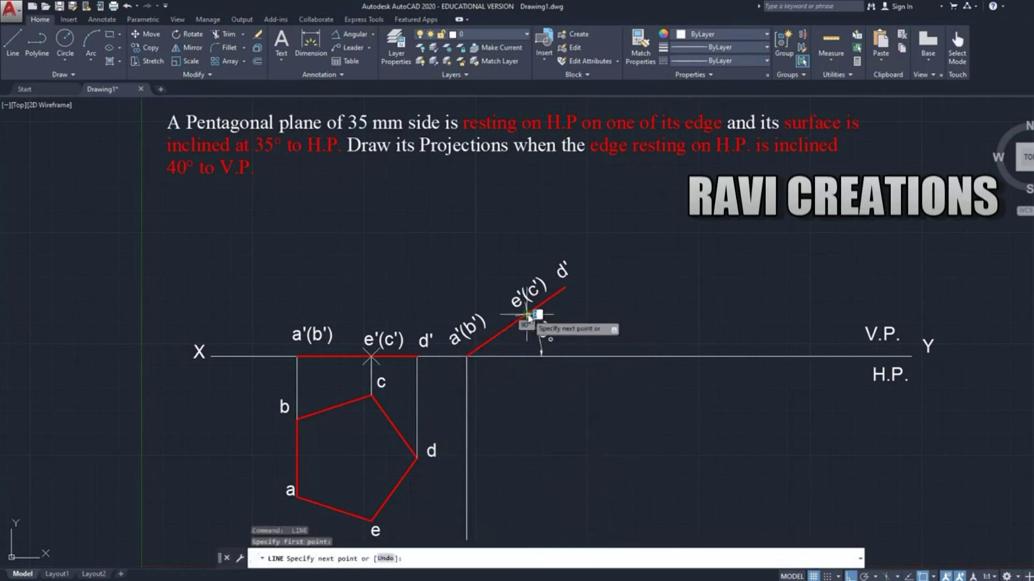
pyautogui.click(553, 540)
pyautogui.press('Return')
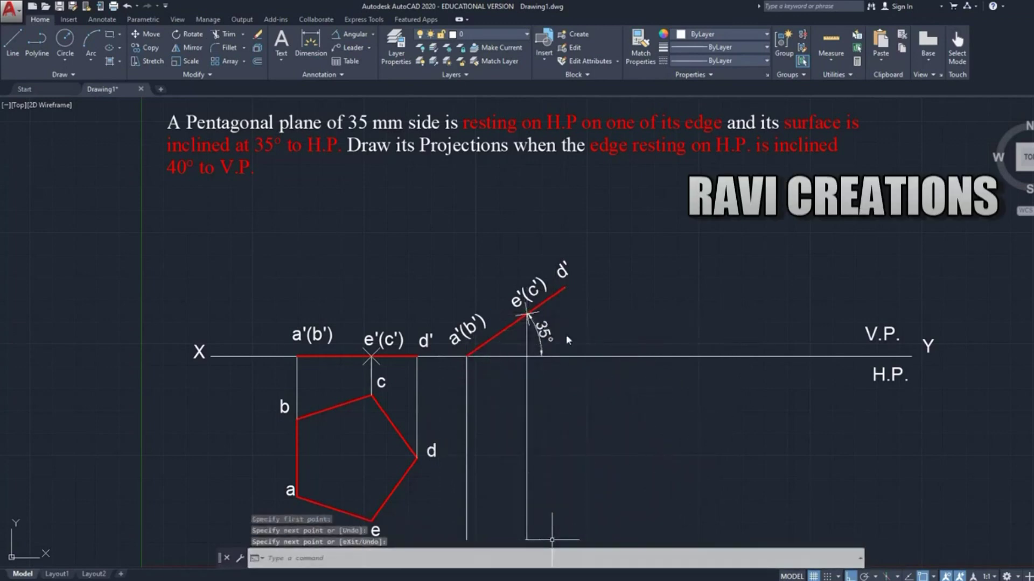
pyautogui.press('Return')
pyautogui.click(565, 290)
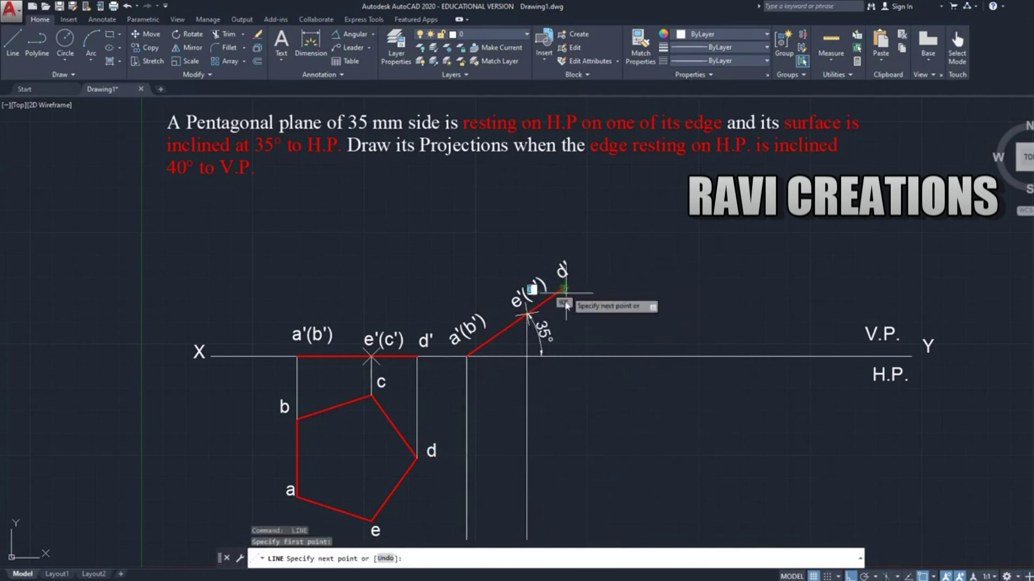
pyautogui.click(593, 540)
pyautogui.press('Return')
# Draw horizontal projectors from pentagon vertices c and d across the three vertical projectors.
pyautogui.press('Return')
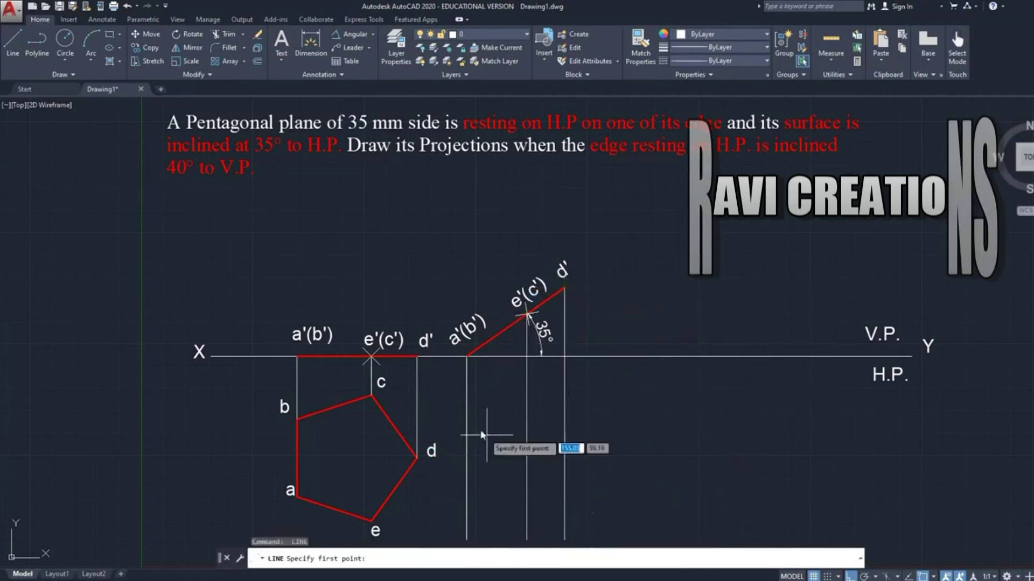
pyautogui.click(371, 396)
pyautogui.click(604, 395)
pyautogui.press('Return')
pyautogui.press('Return')
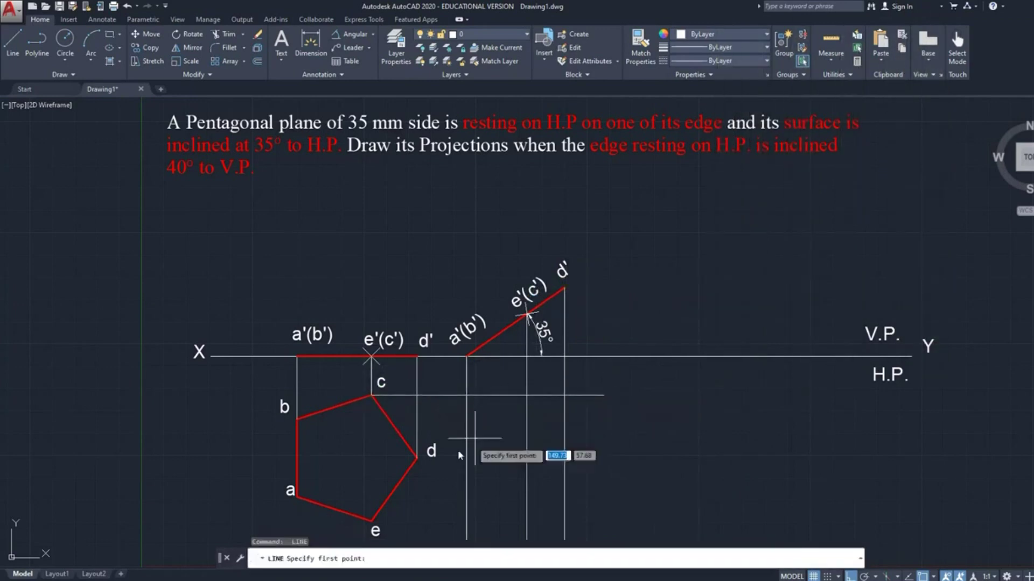
pyautogui.click(417, 458)
pyautogui.click(611, 458)
pyautogui.press('Return')
# Draw horizontal projectors from pentagon vertices b and a across the three vertical projectors.
pyautogui.press('Return')
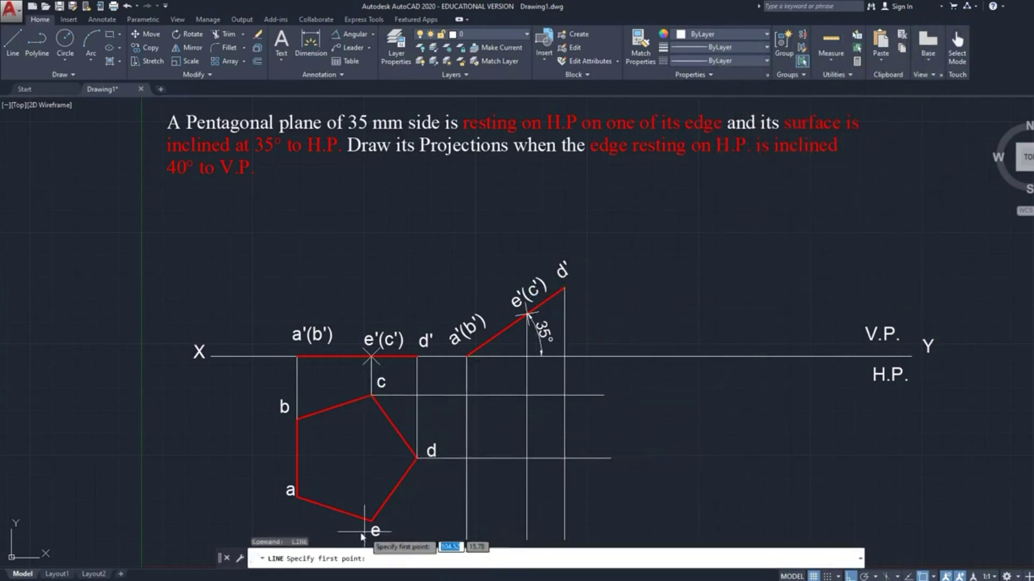
pyautogui.click(297, 418)
pyautogui.click(628, 418)
pyautogui.press('Return')
pyautogui.press('Return')
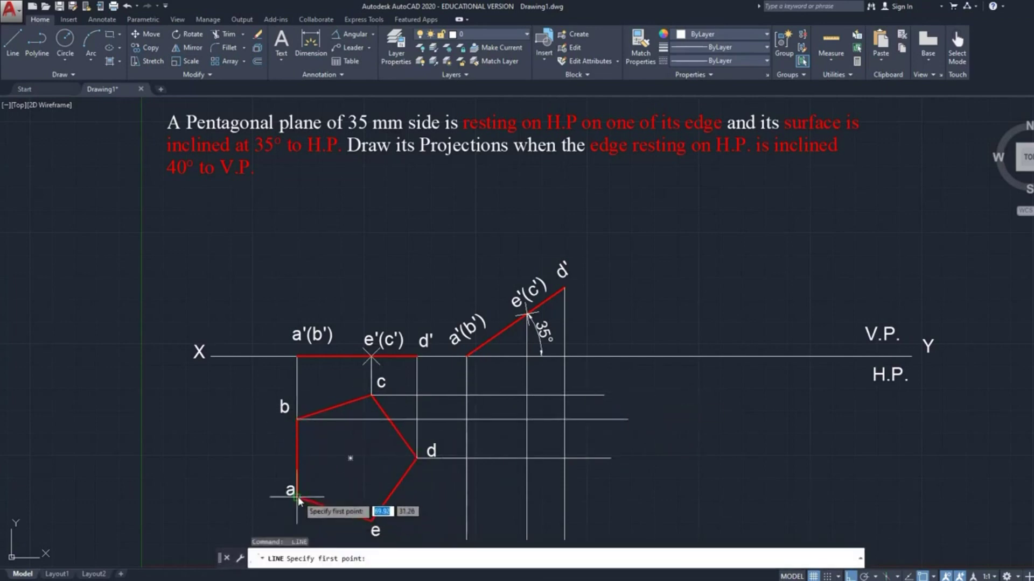
pyautogui.click(297, 497)
pyautogui.click(616, 473)
pyautogui.press('Return')
# Draw a horizontal projector from pentagon vertex e across the three vertical projectors.
pyautogui.press('Return')
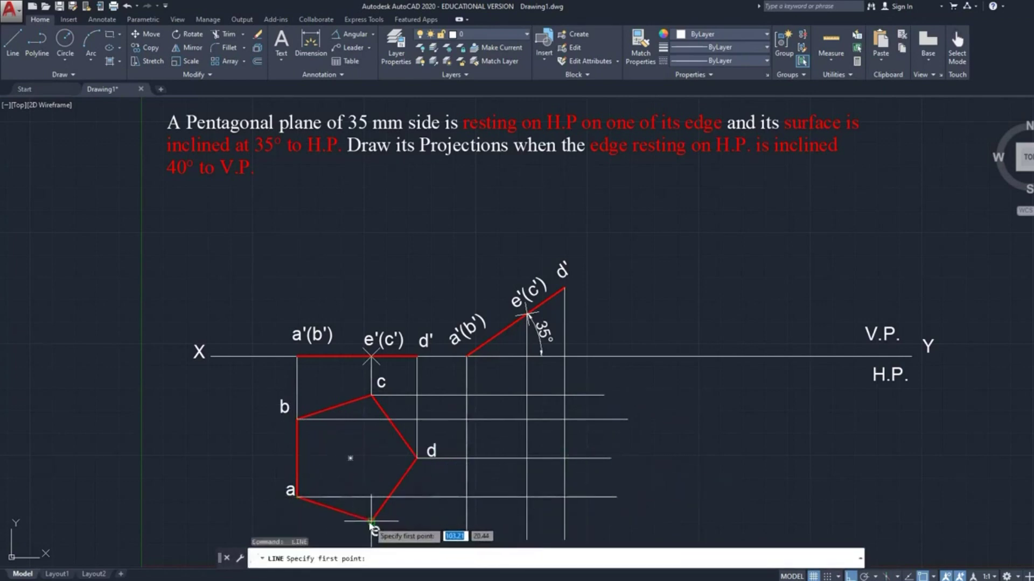
pyautogui.click(370, 520)
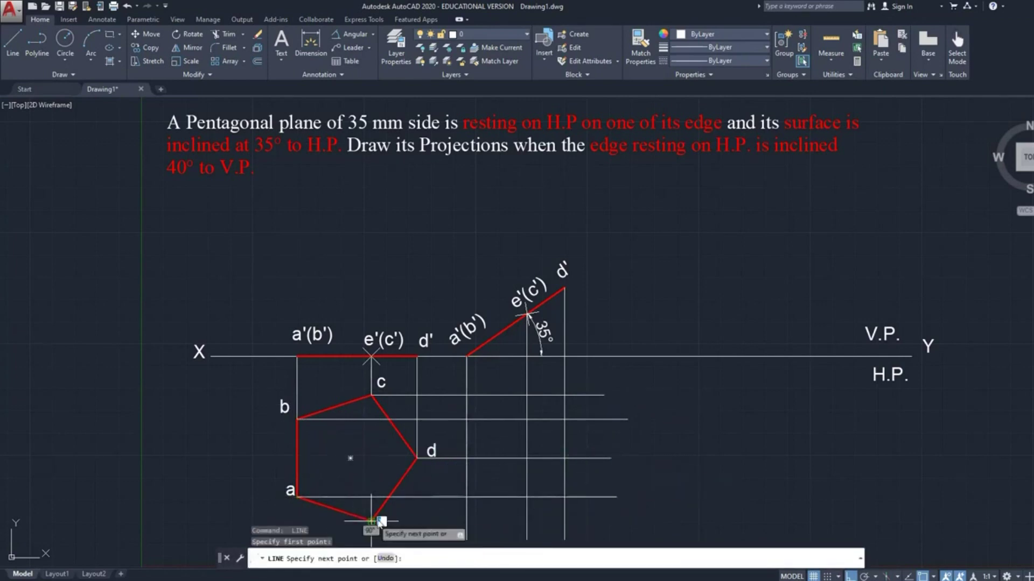
pyautogui.click(617, 520)
pyautogui.press('Return')
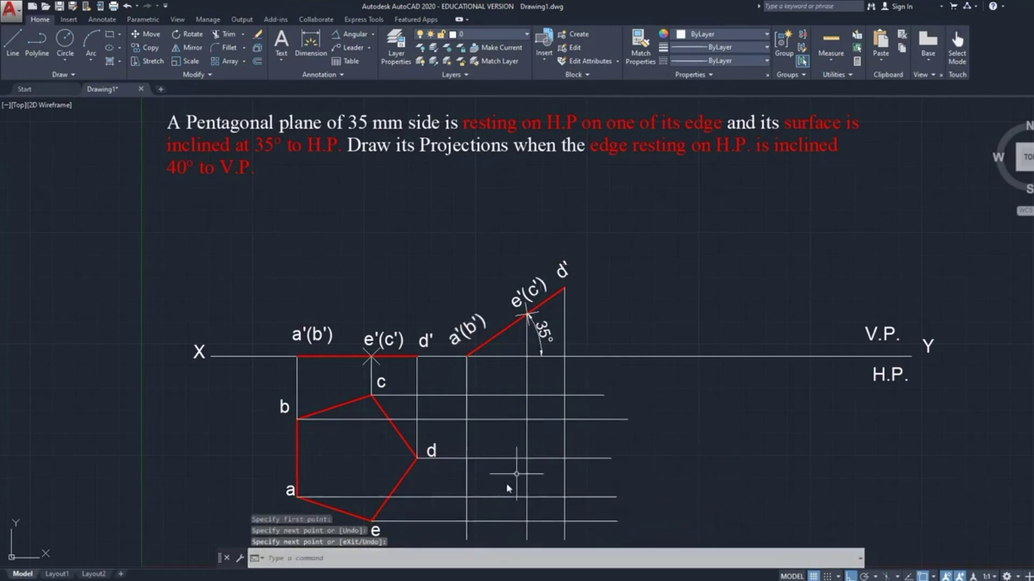
# Label the projector intersections below the inclined line a1, b1, c1, d1 and e1 with single-line text of height 6.
pyautogui.write('t')
pyautogui.press('Return')
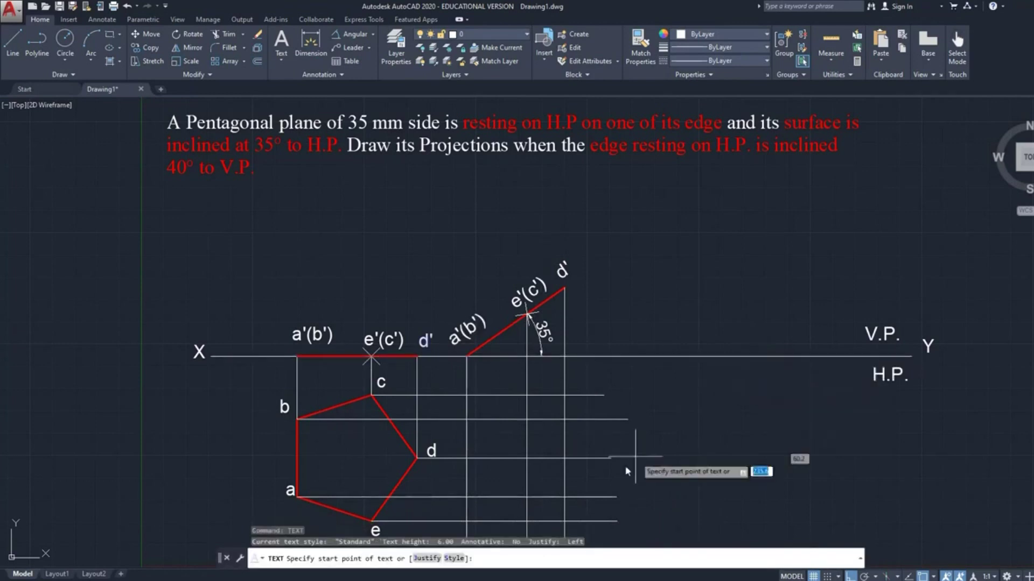
pyautogui.click(456, 491)
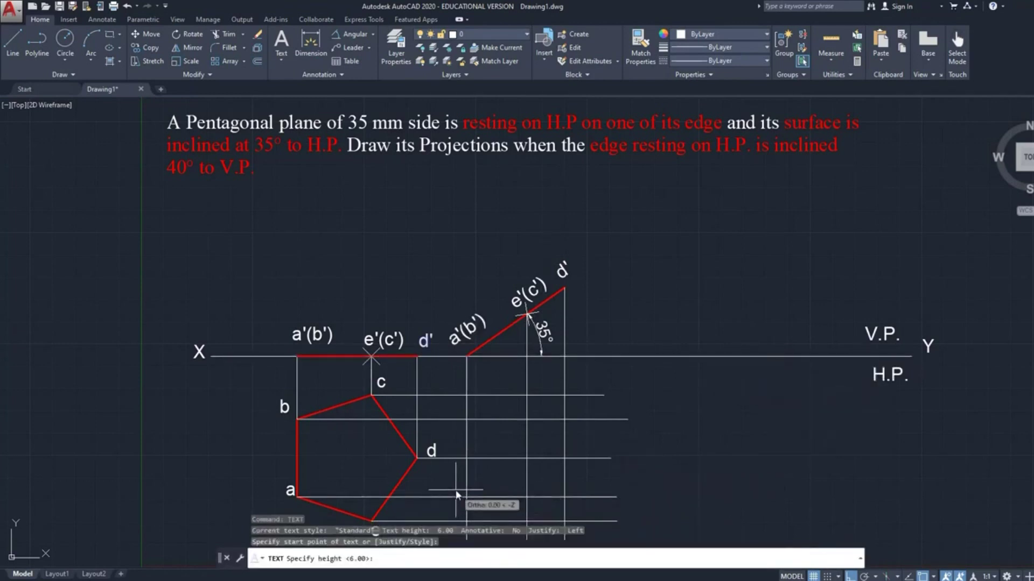
pyautogui.press('Return')
pyautogui.press('Return')
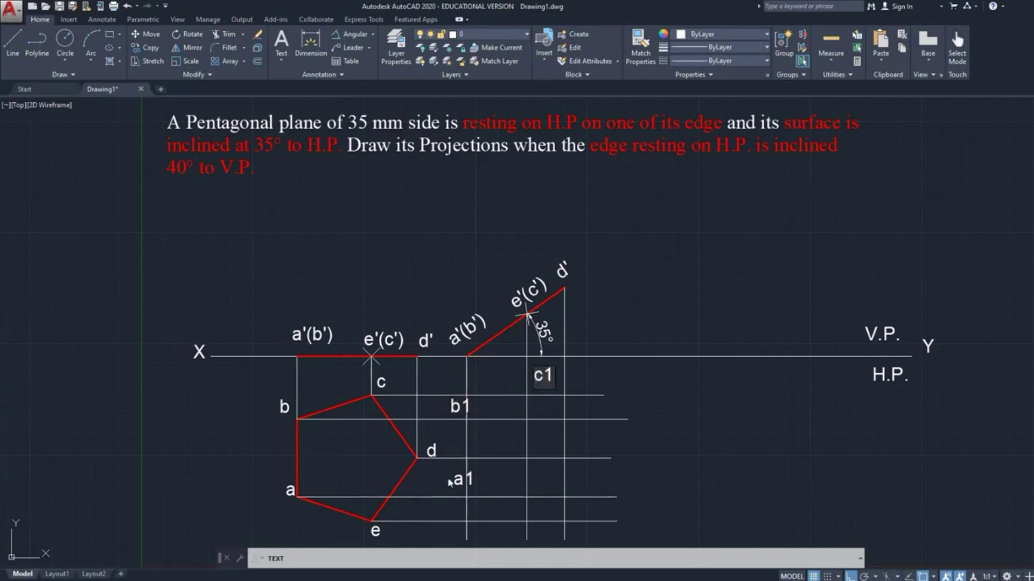
pyautogui.click(580, 453)
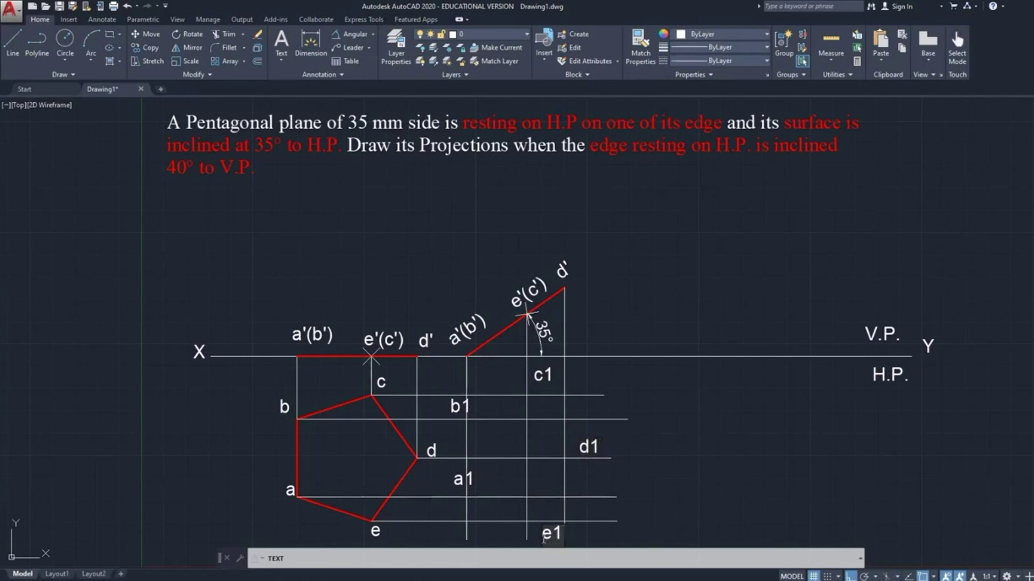
pyautogui.click(738, 478)
pyautogui.press('Return')
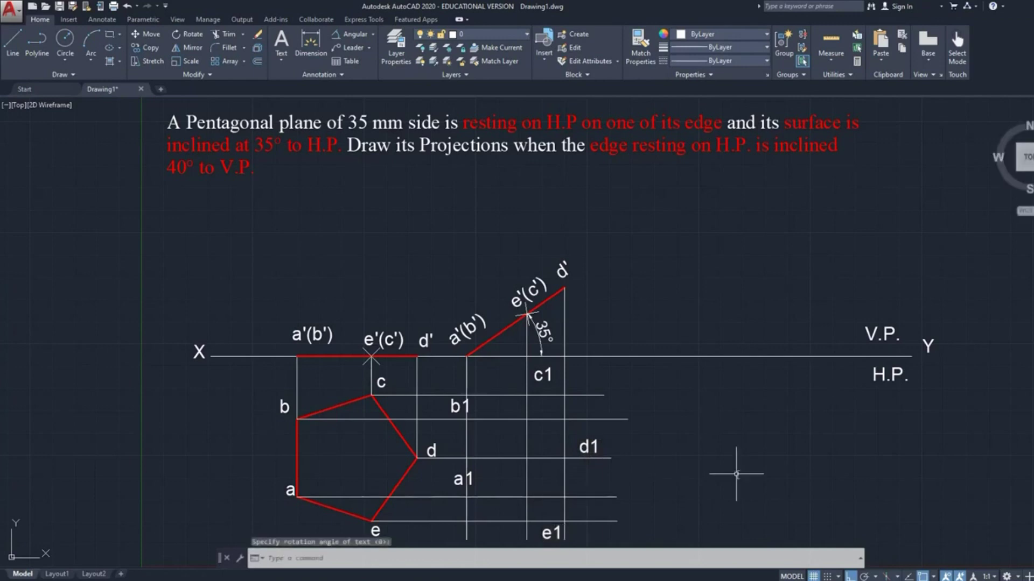
# Move the a1 label to the left so it clears the vertical projector from a'(b').
pyautogui.click(459, 483)
pyautogui.click(446, 487)
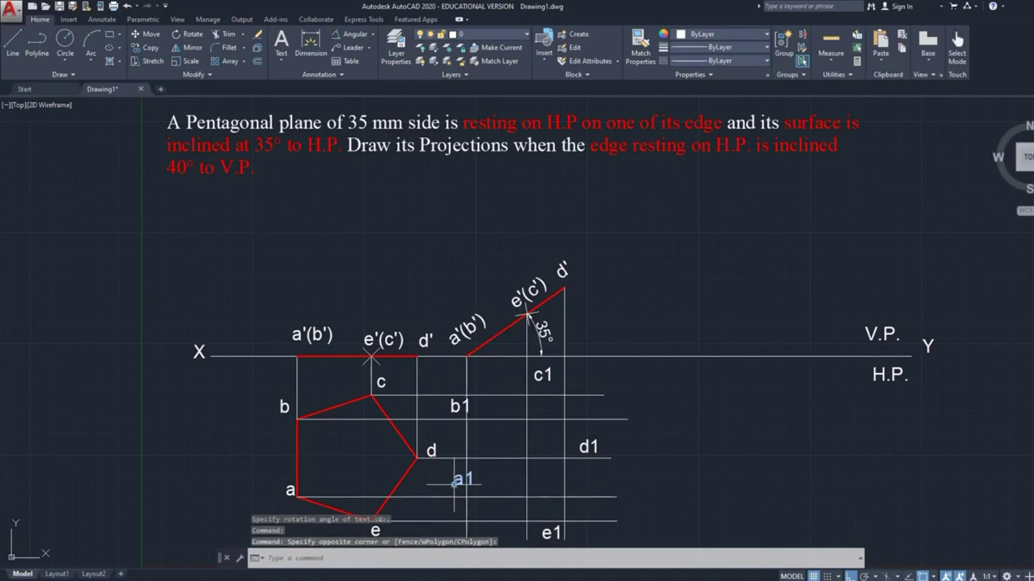
pyautogui.click(455, 484)
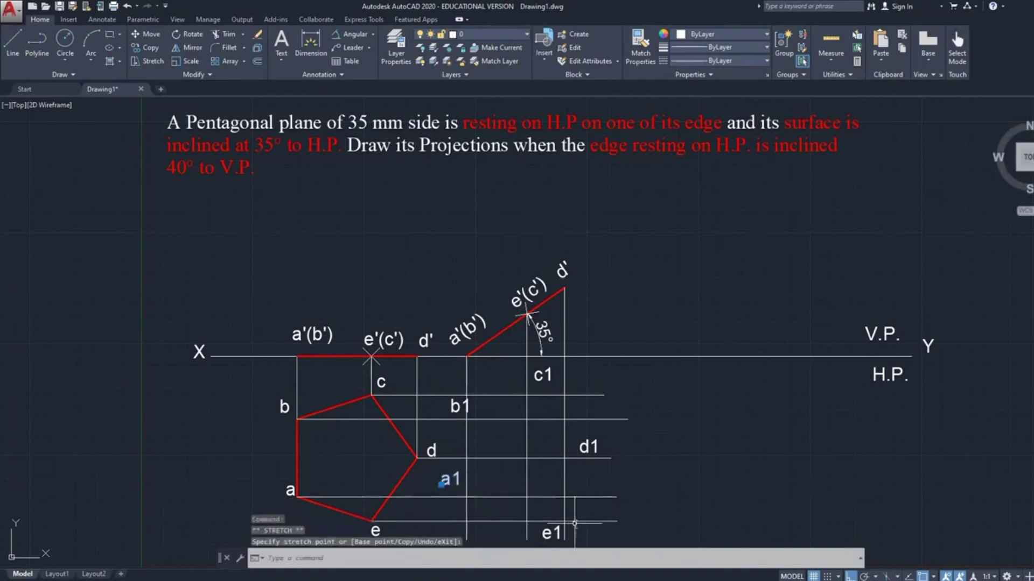
pyautogui.press('Escape')
pyautogui.press('Escape')
# Draw a polyline through the projector intersections from a1 to b1, c1 and d1.
pyautogui.write('PL')
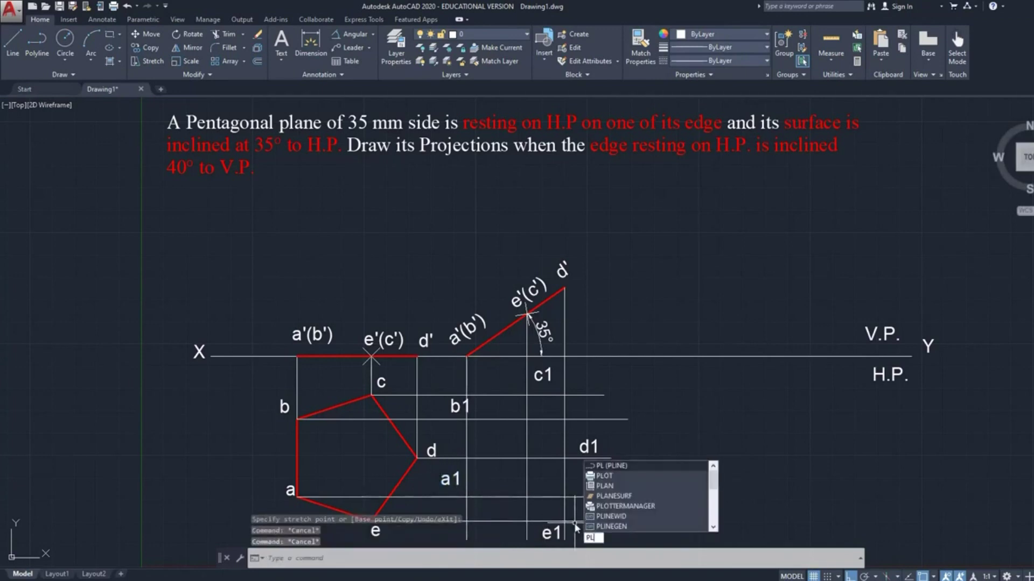
pyautogui.press('Return')
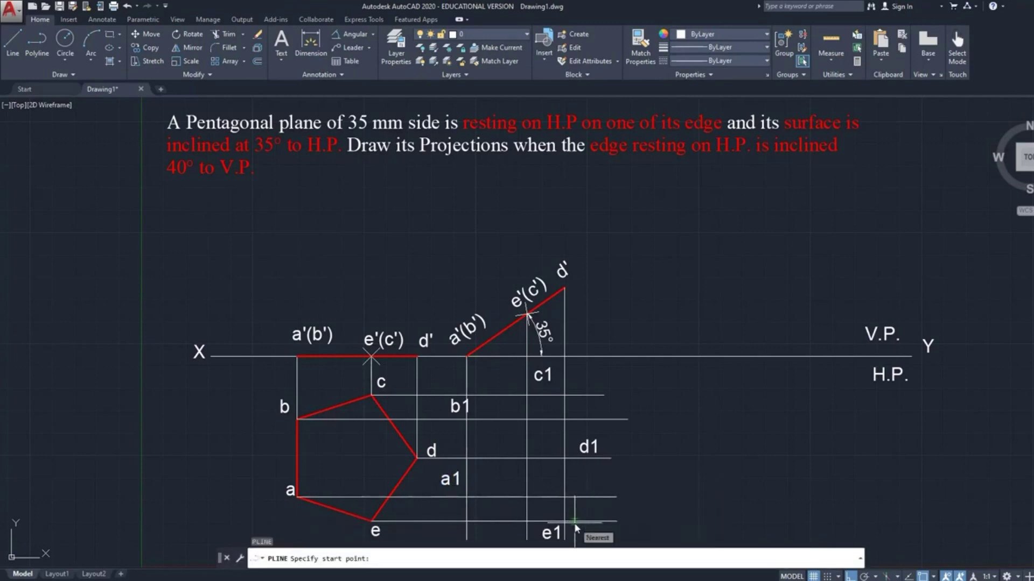
pyautogui.click(466, 496)
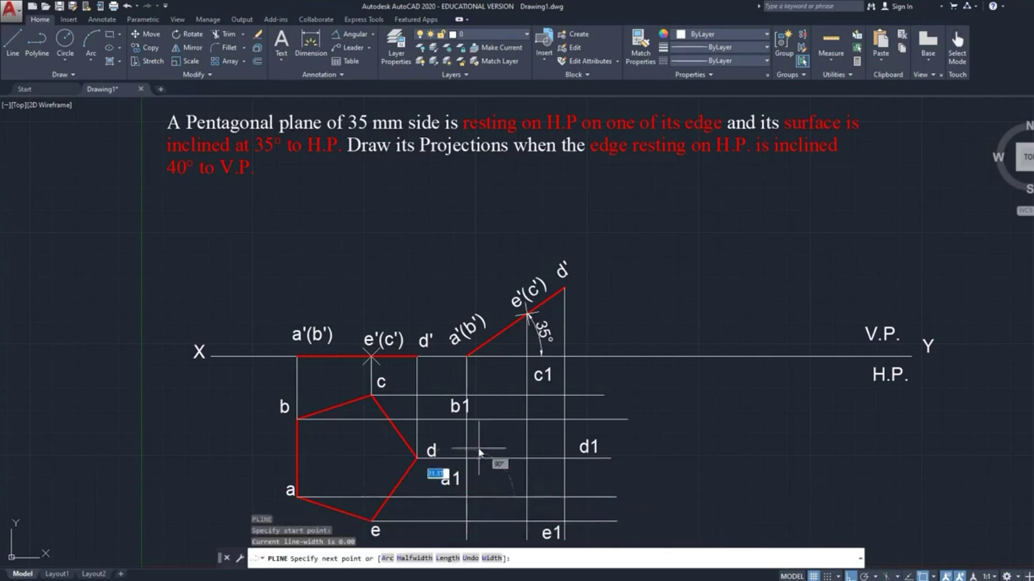
pyautogui.click(464, 421)
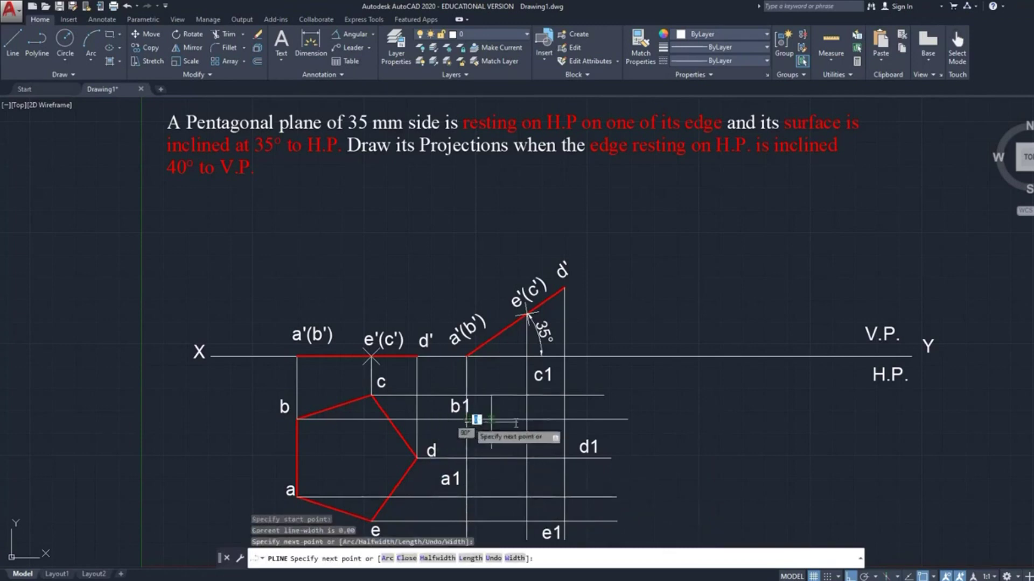
pyautogui.click(525, 395)
pyautogui.click(564, 458)
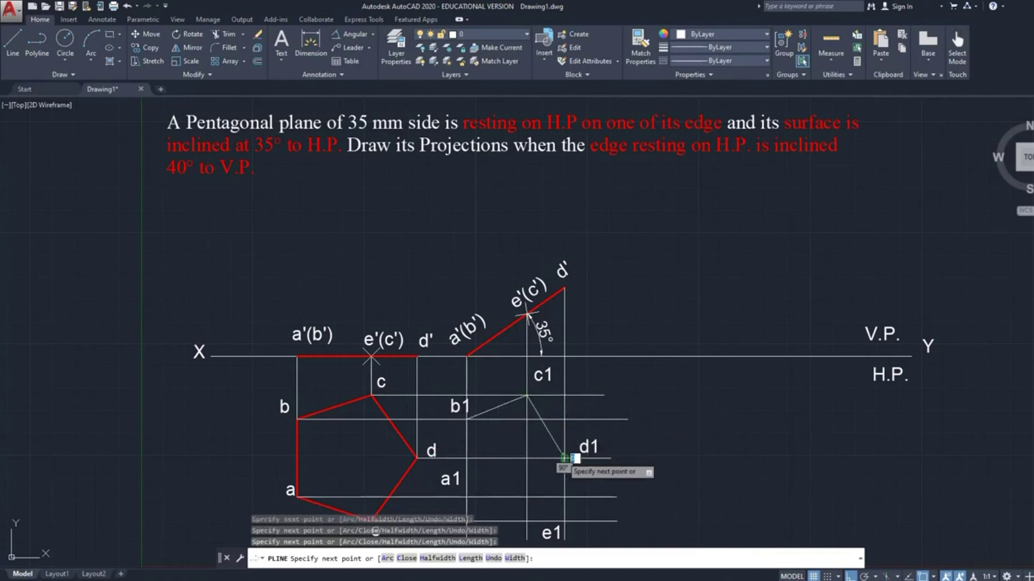
pyautogui.click(564, 522)
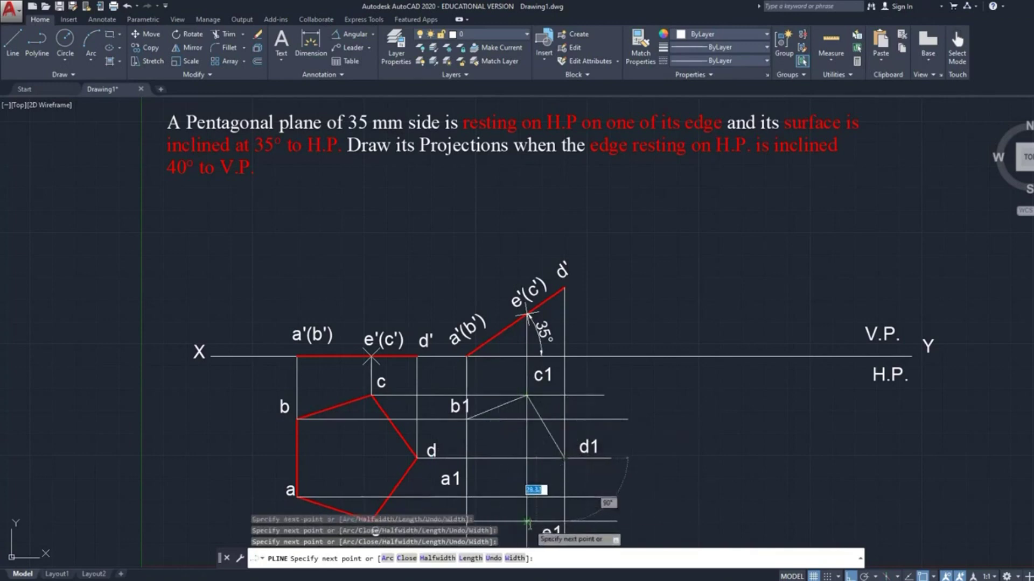
pyautogui.click(466, 497)
pyautogui.hotkey('ctrl', 'z')
pyautogui.hotkey('ctrl', 'z')
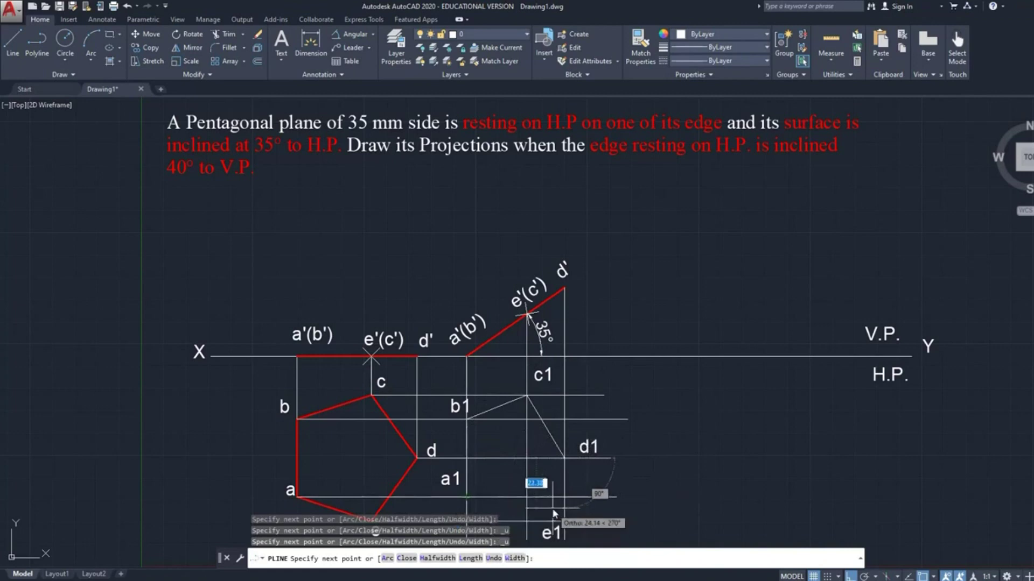
# Continue the polyline from d1 to e1 and back to a1, completing the tilted pentagon's top view.
pyautogui.click(528, 522)
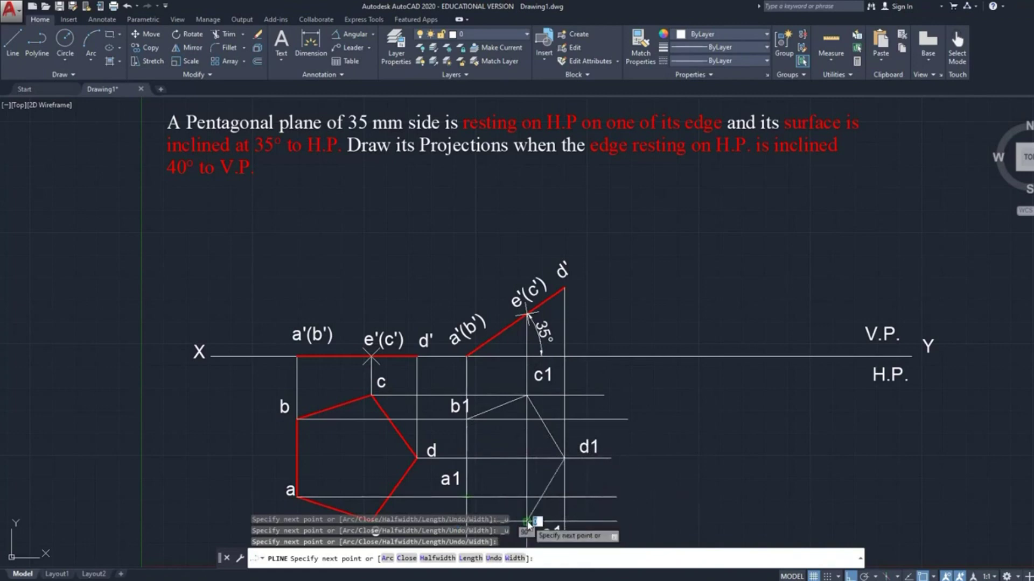
pyautogui.click(466, 497)
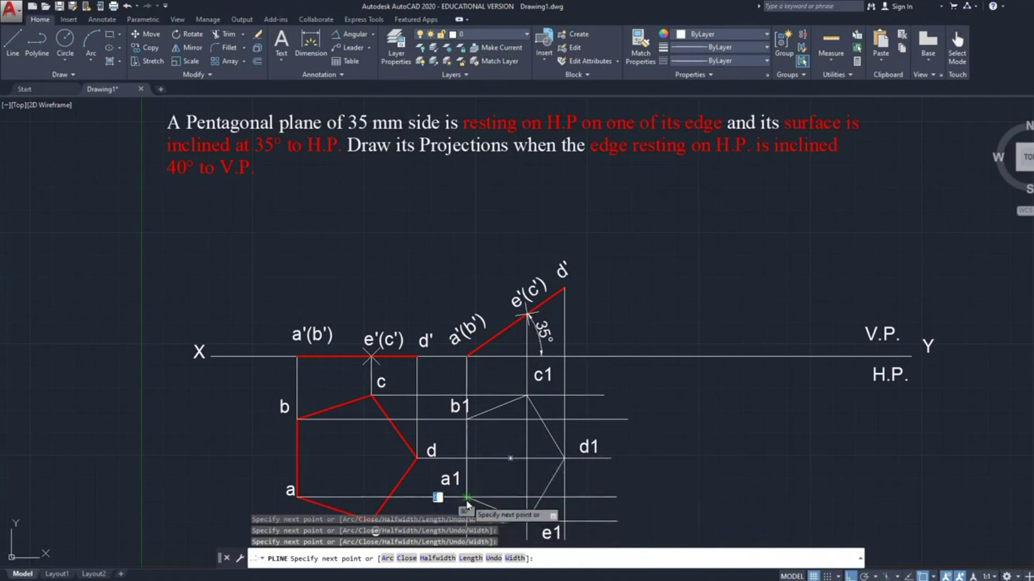
pyautogui.press('Escape')
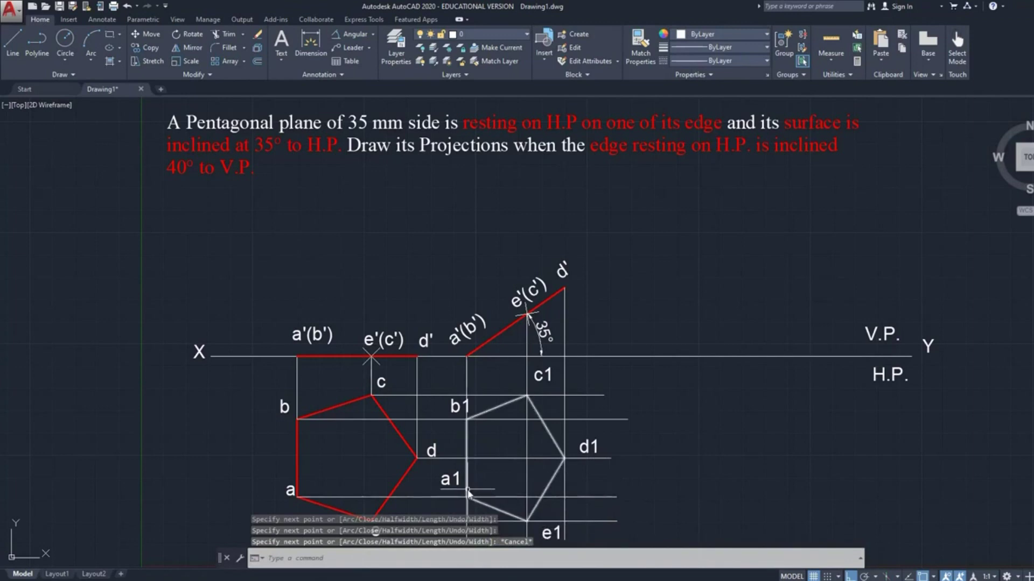
# Set the a1-b1-c1-d1-e1 pentagon's colour to red and its lineweight to 0.35 mm.
pyautogui.click(467, 492)
pyautogui.click(697, 39)
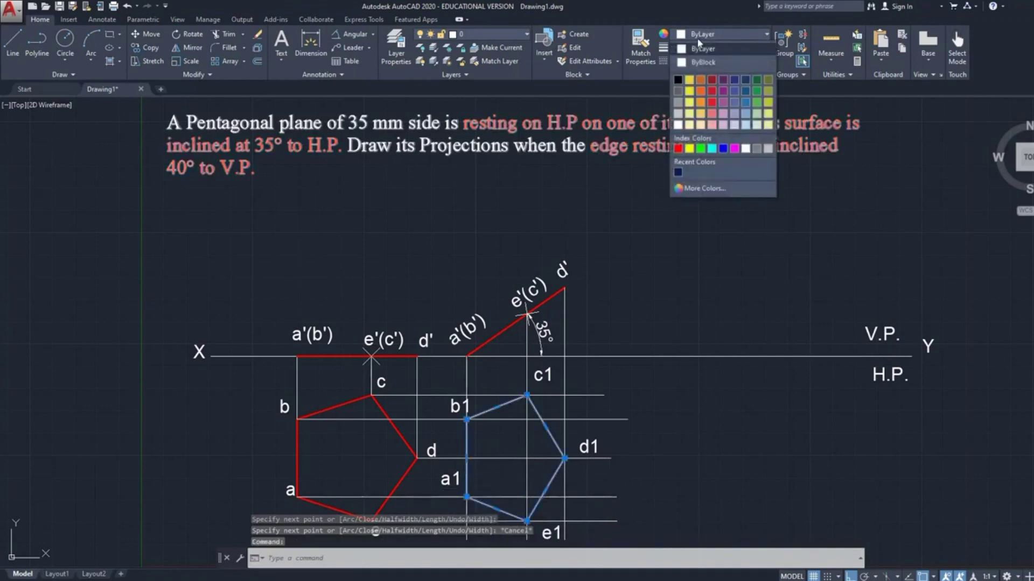
pyautogui.click(678, 148)
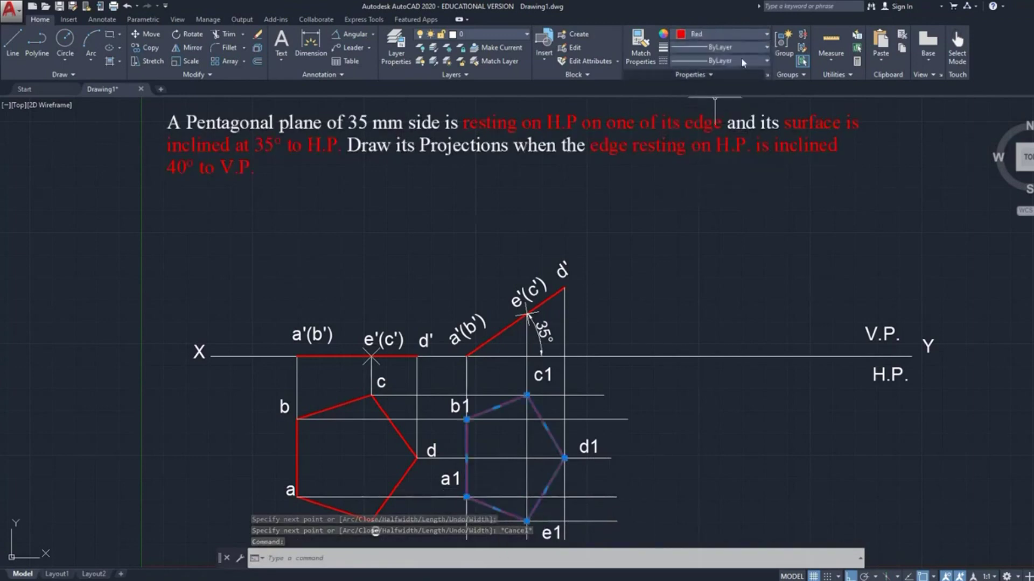
pyautogui.click(718, 46)
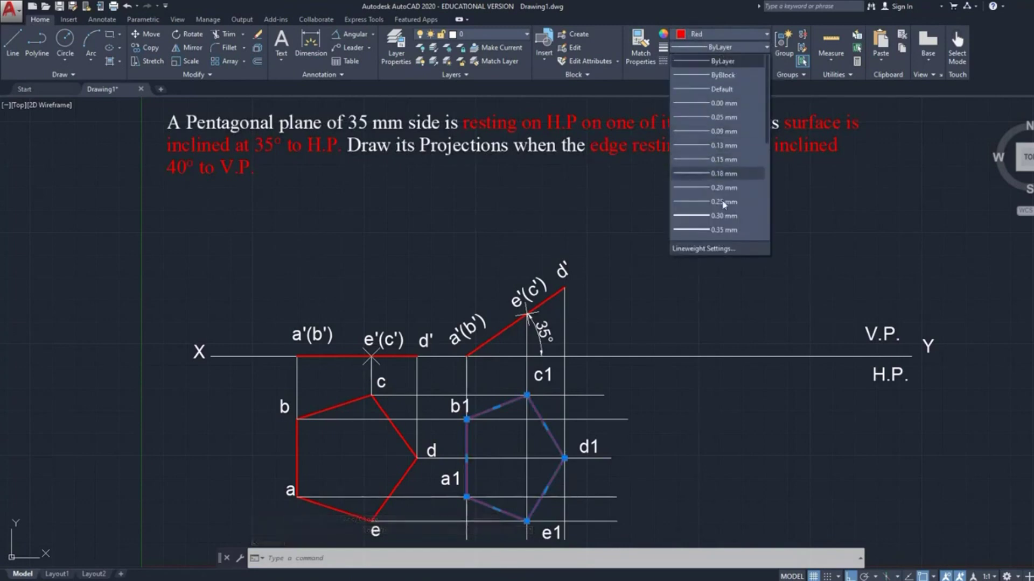
pyautogui.click(717, 228)
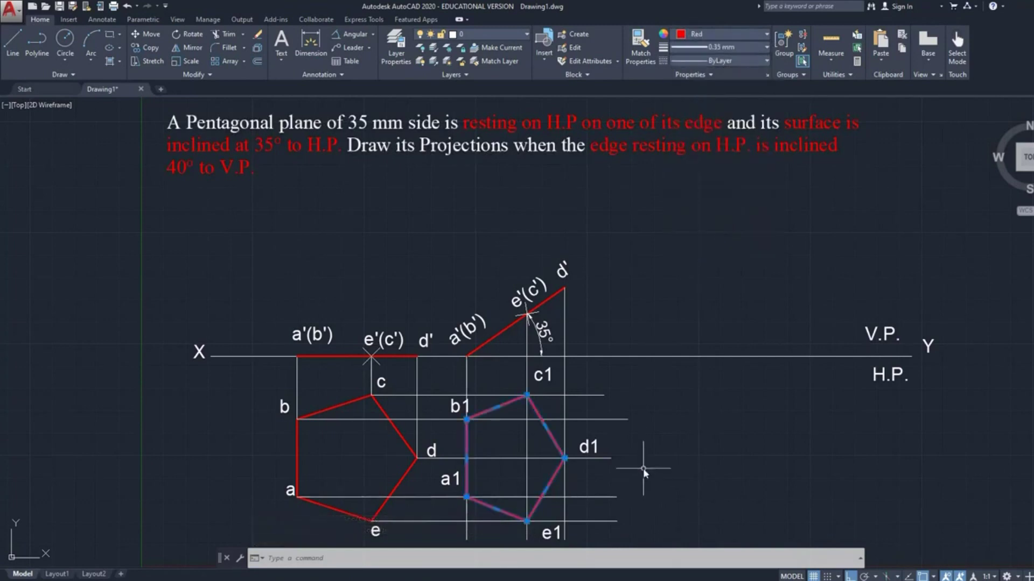
pyautogui.press('Escape')
pyautogui.press('Escape')
pyautogui.press('Escape')
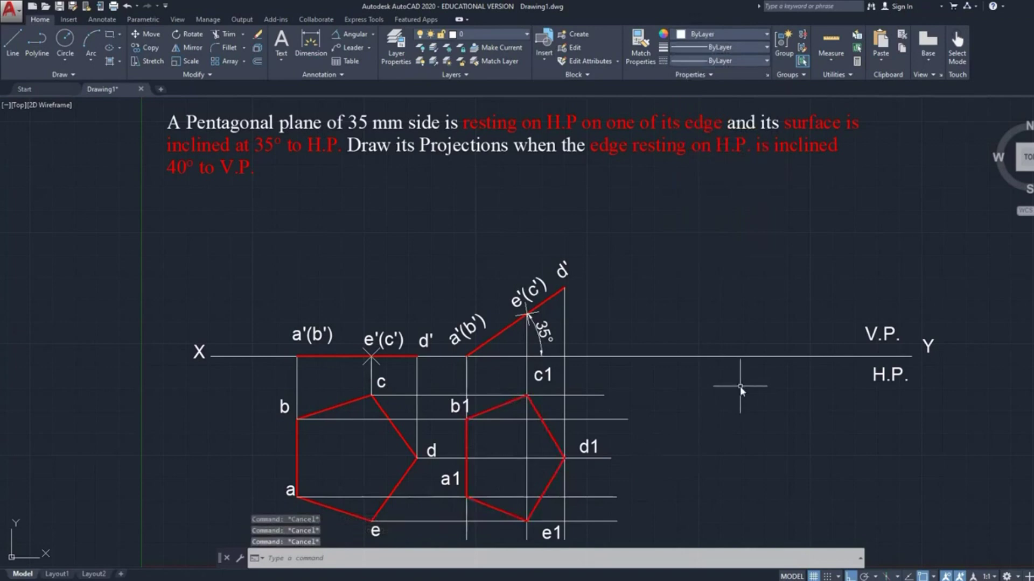
# Copy the second pentagon with its labels a1 to e1 and paste it below the XY line, right of the existing views.
pyautogui.write('z')
pyautogui.press('Return')
pyautogui.write('a')
pyautogui.press('Return')
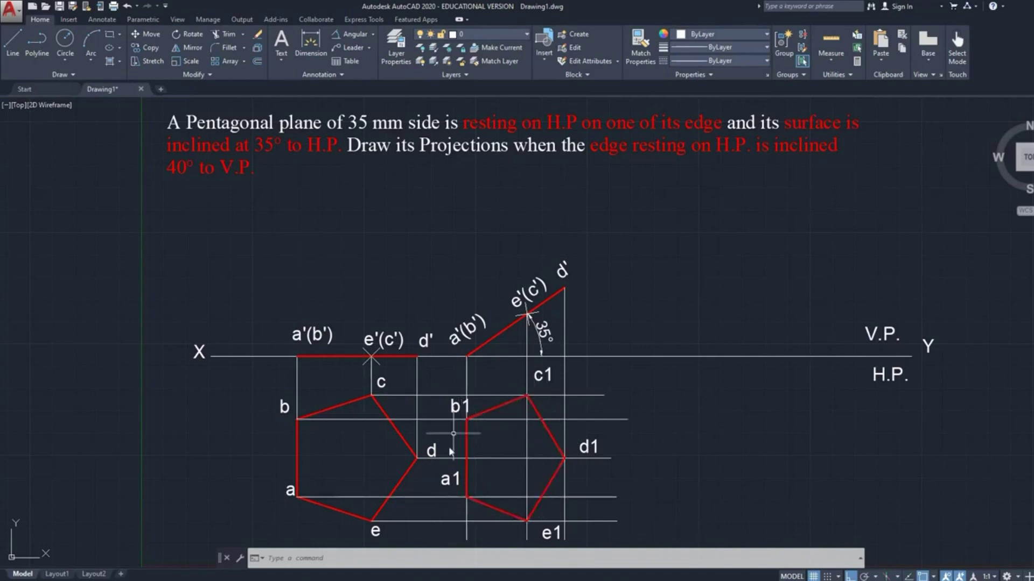
pyautogui.click(549, 426)
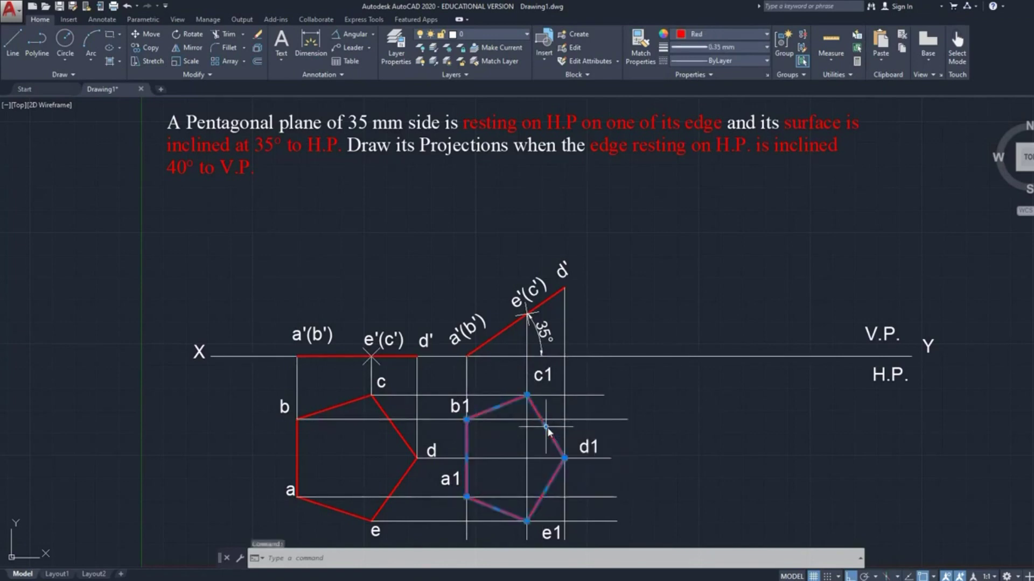
pyautogui.click(447, 477)
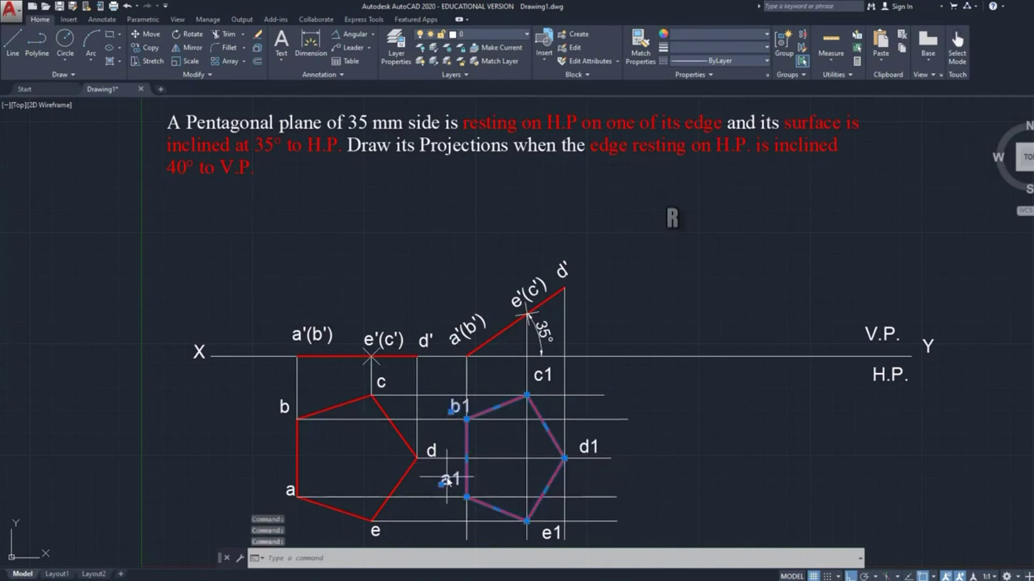
pyautogui.click(545, 375)
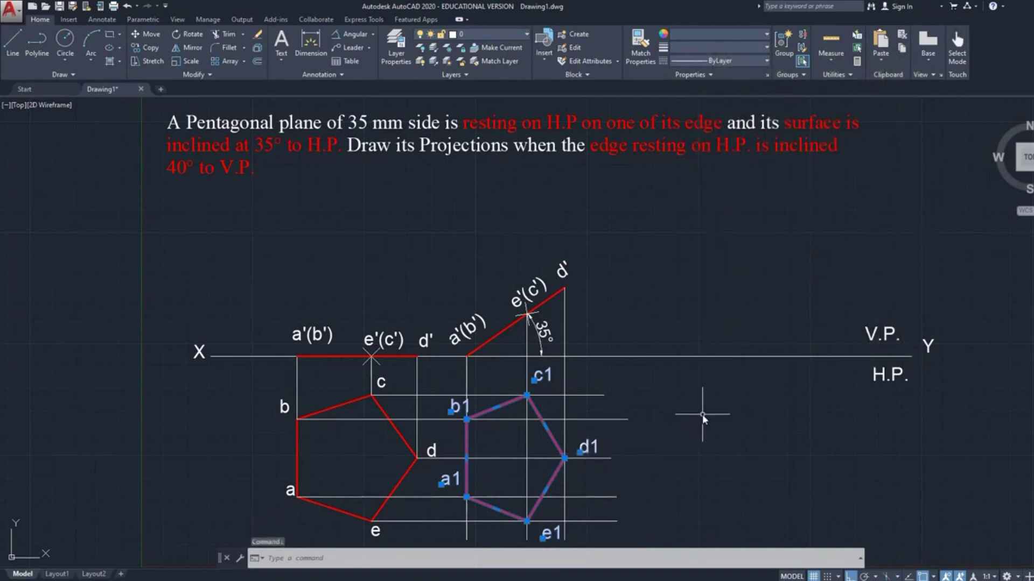
pyautogui.hotkey('ctrl', 'c')
pyautogui.hotkey('ctrl', 'v')
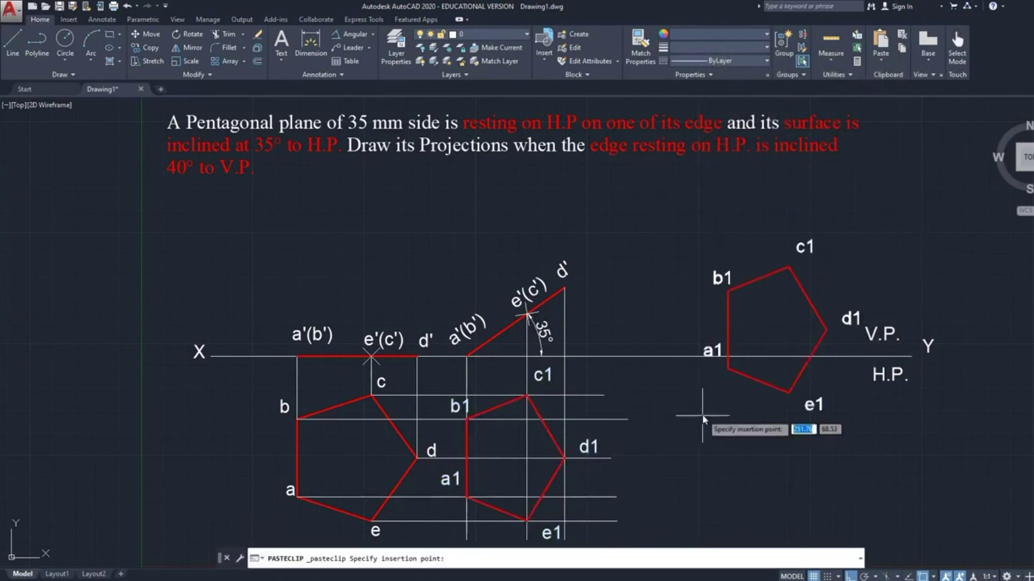
pyautogui.scroll(-3, 705, 525)
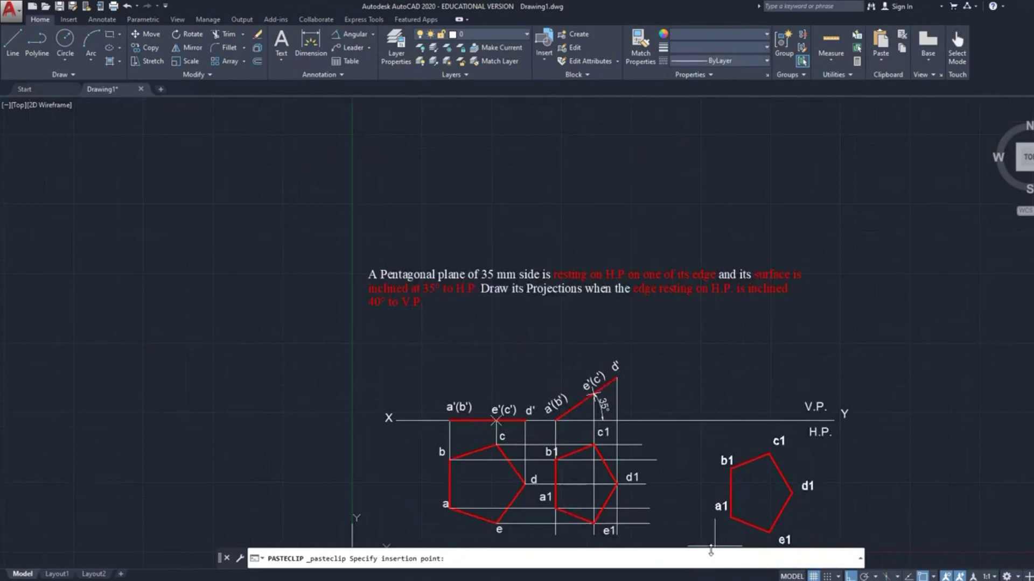
pyautogui.click(708, 548)
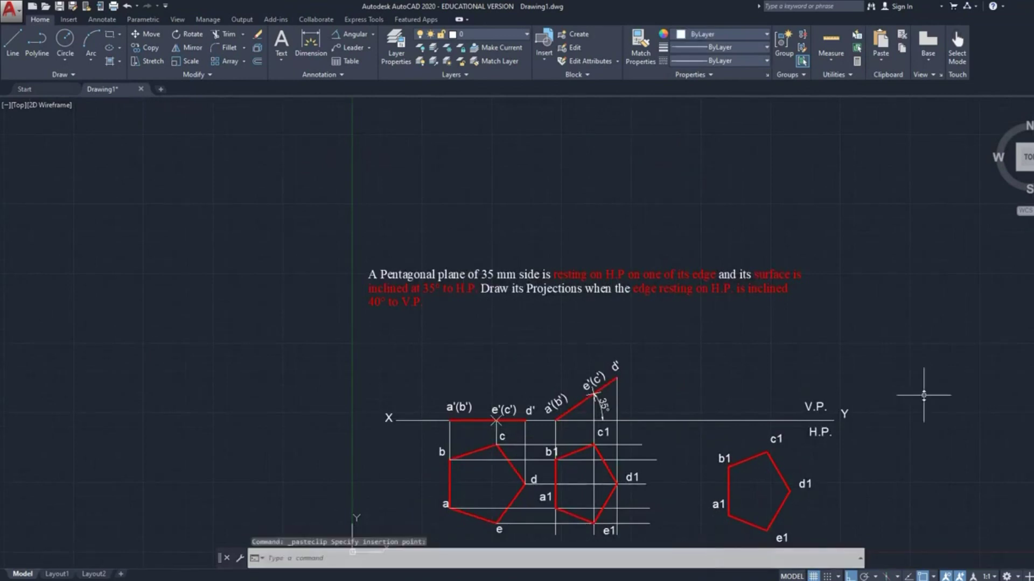
# Move the pasted pentagon's c1 label down close to its vertex.
pyautogui.scroll(2, 735, 529)
pyautogui.click(770, 455)
pyautogui.click(767, 453)
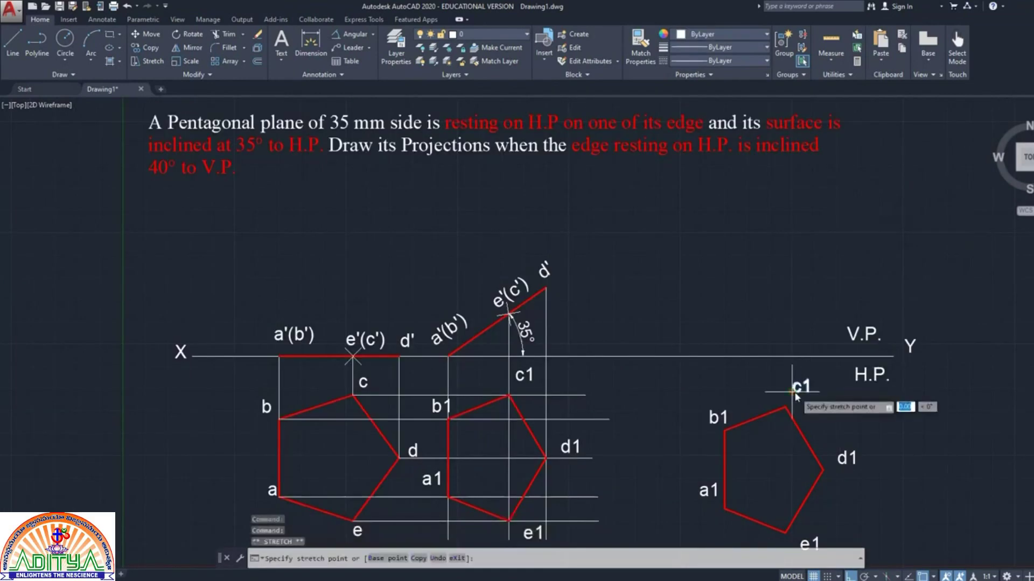
pyautogui.click(789, 407)
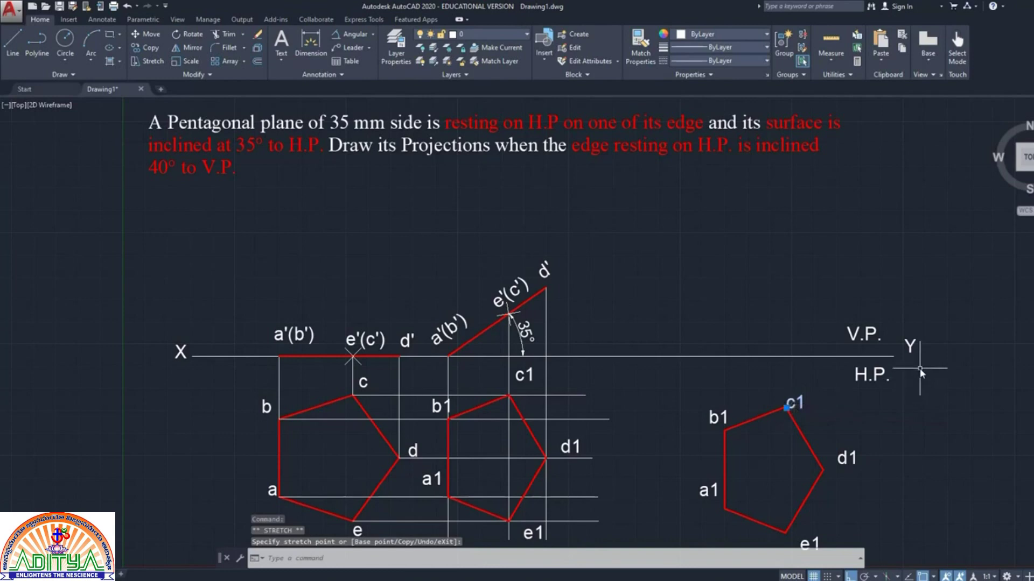
pyautogui.press('Escape')
# Rotate the pasted pentagon and its labels by 50° about vertex b1.
pyautogui.moveTo(820, 389)
pyautogui.mouseDown()
pyautogui.moveTo(708, 423)
pyautogui.moveTo(668, 515)
pyautogui.moveTo(721, 532)
pyautogui.moveTo(845, 525)
pyautogui.mouseUp()
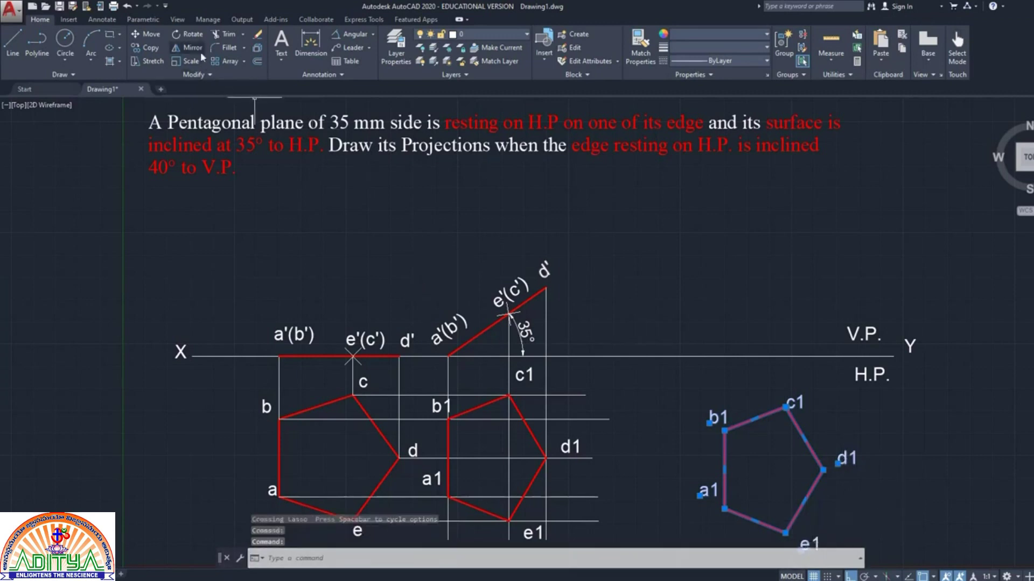
pyautogui.click(199, 34)
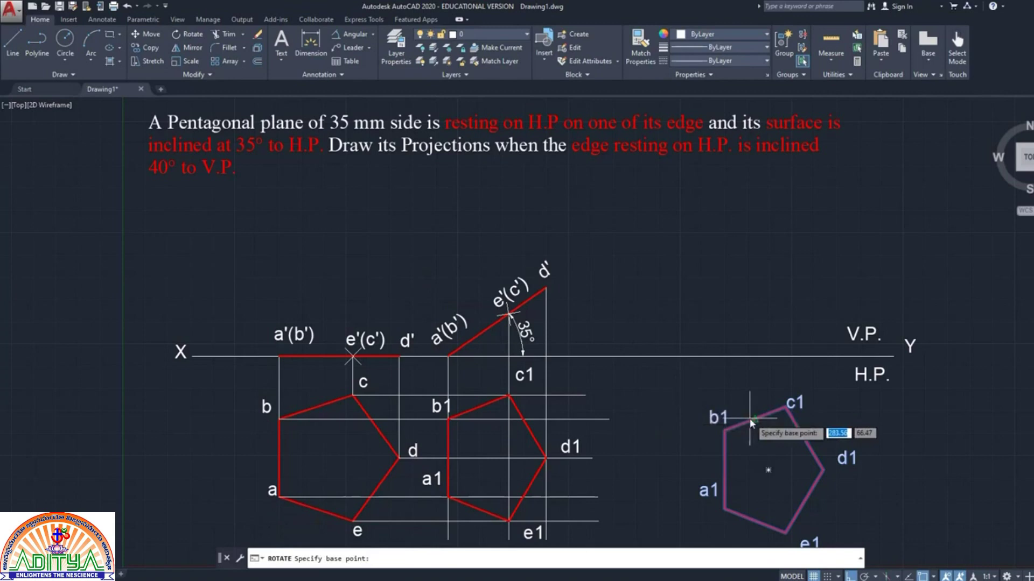
pyautogui.click(725, 431)
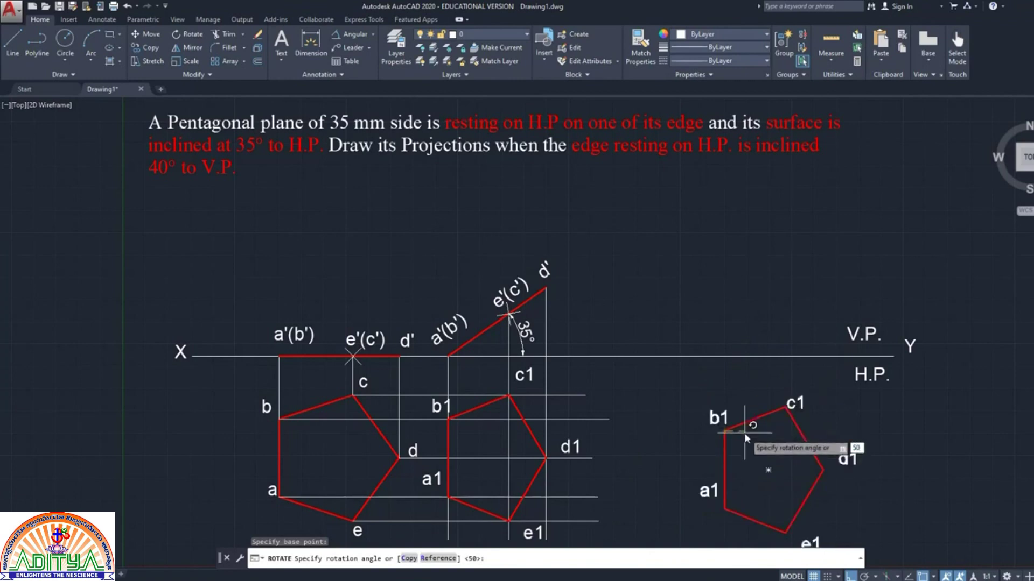
pyautogui.press('Return')
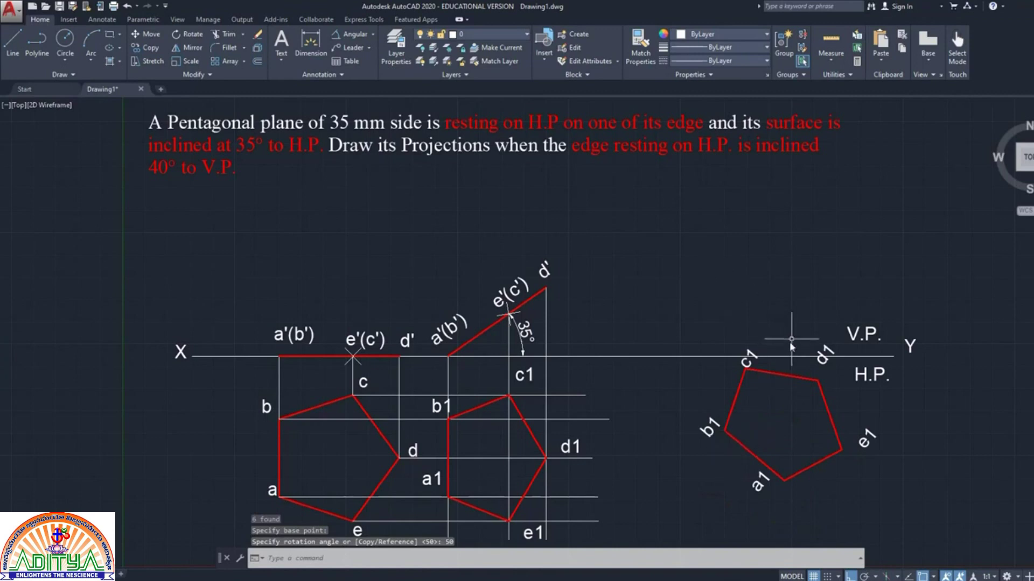
# Move the rotated pentagon's d1 label down to its vertex and its c1 label to the outer side of its vertex, with Ortho off for c1.
pyautogui.click(828, 352)
pyautogui.click(823, 360)
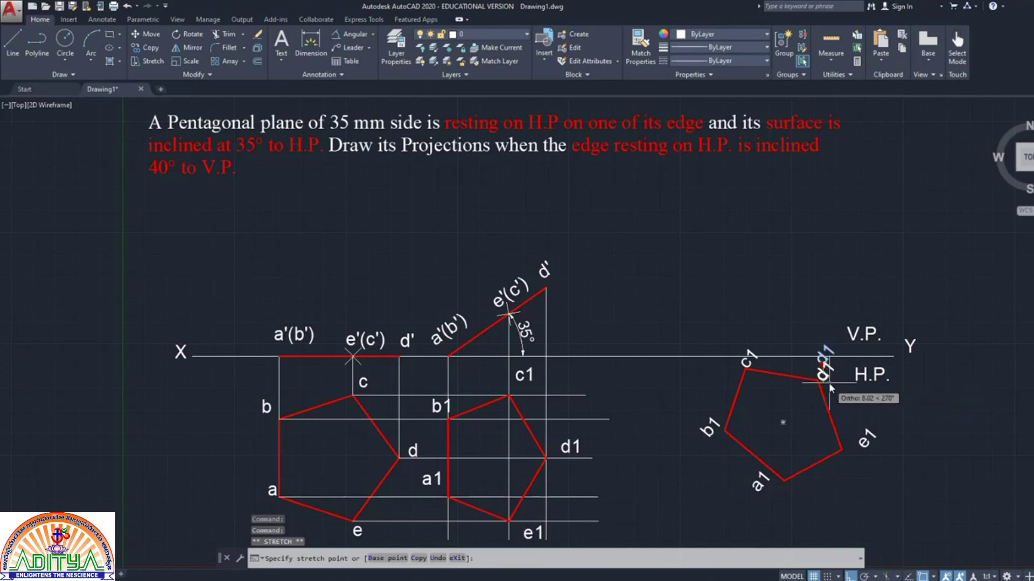
pyautogui.click(828, 382)
pyautogui.click(747, 369)
pyautogui.click(746, 368)
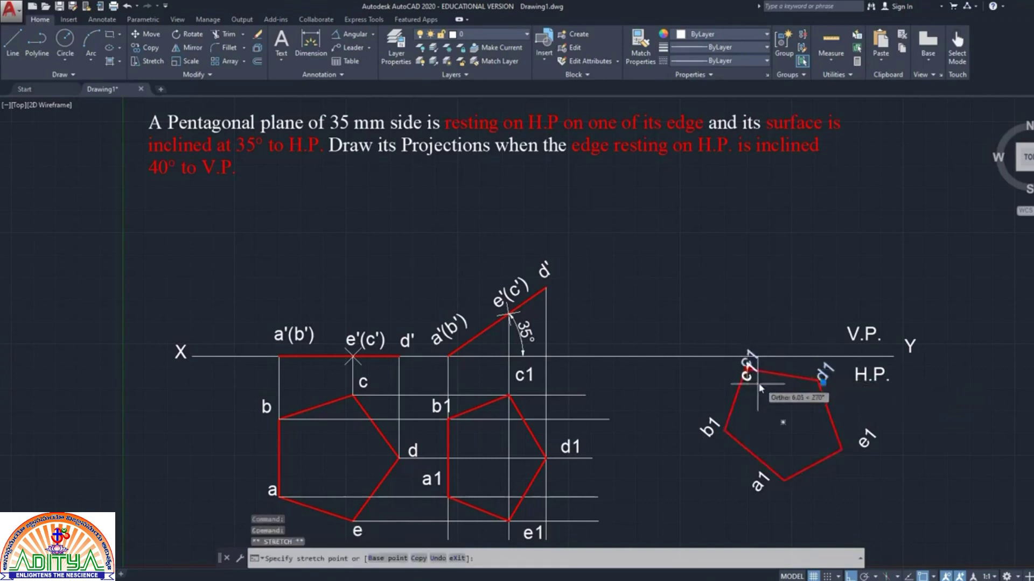
pyautogui.press('F8')
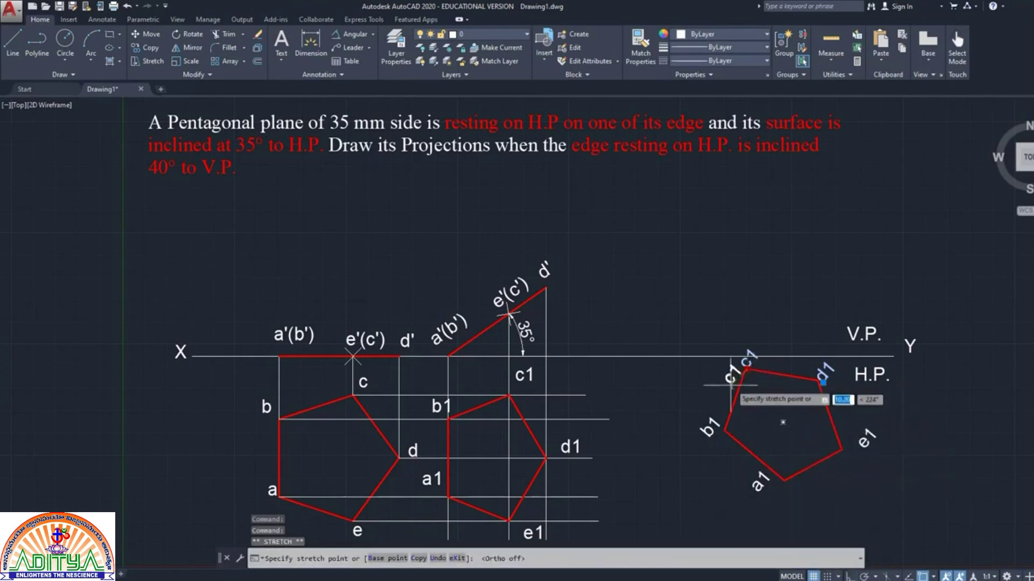
pyautogui.click(727, 380)
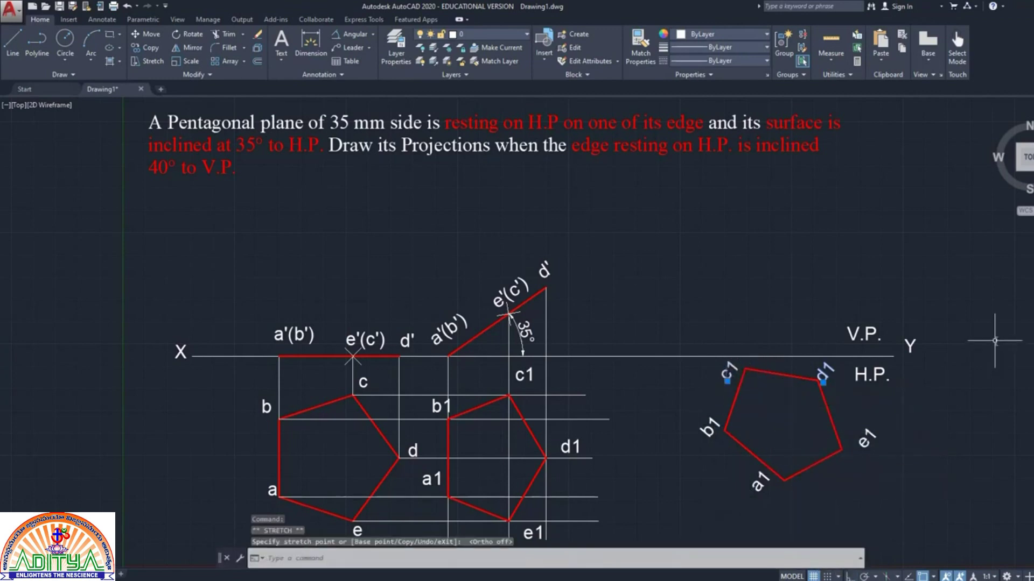
pyautogui.press('Escape')
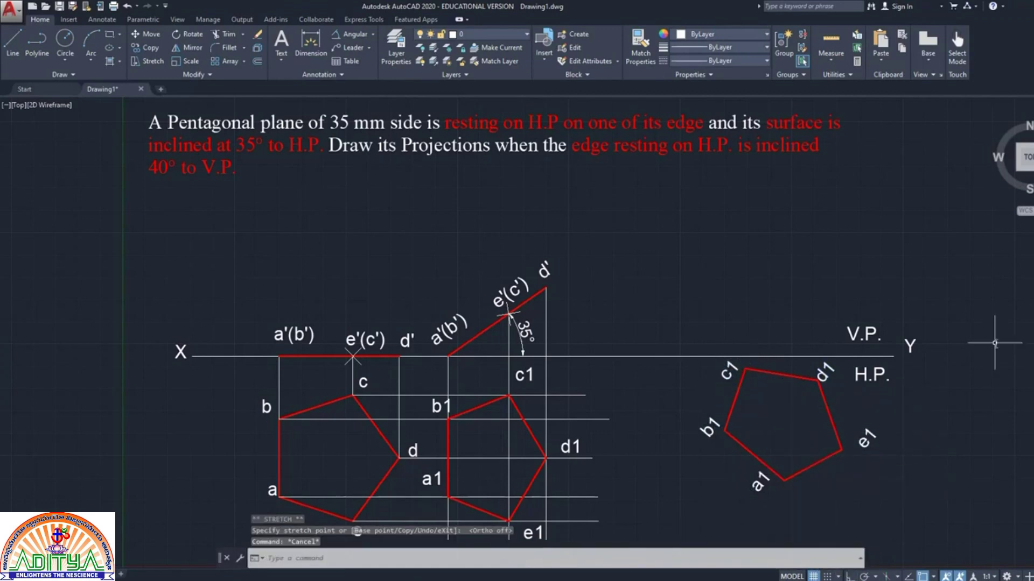
# Add an angular dimension between the rotated pentagon's a1-b1 edge and the XY line, placed beside b1.
pyautogui.click(365, 34)
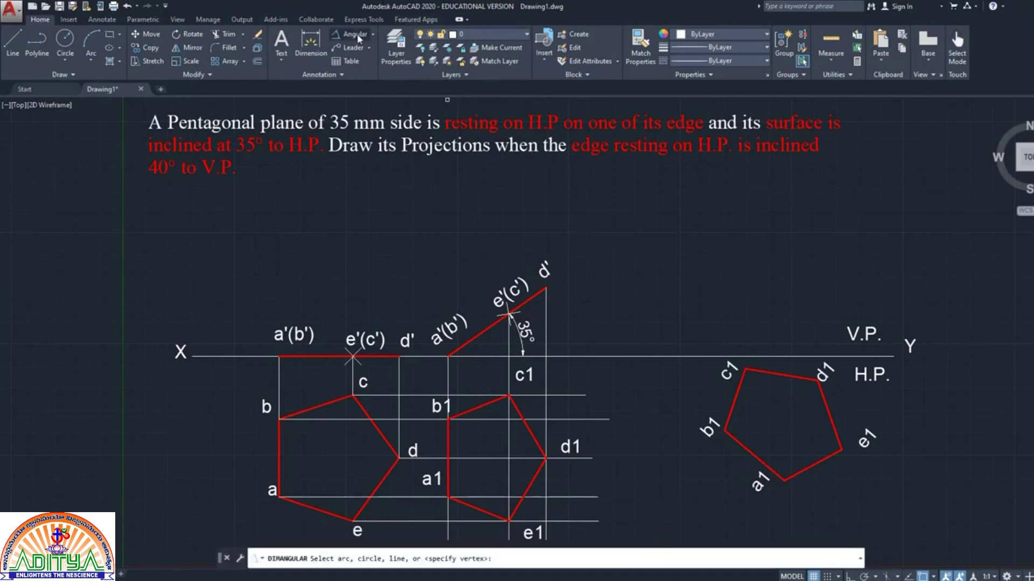
pyautogui.click(734, 439)
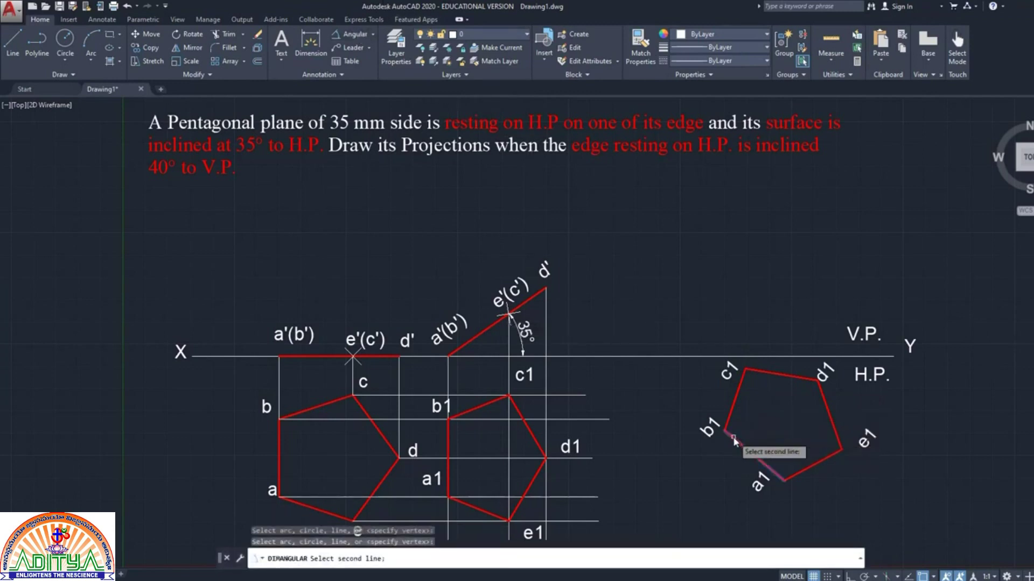
pyautogui.click(709, 357)
pyautogui.click(702, 367)
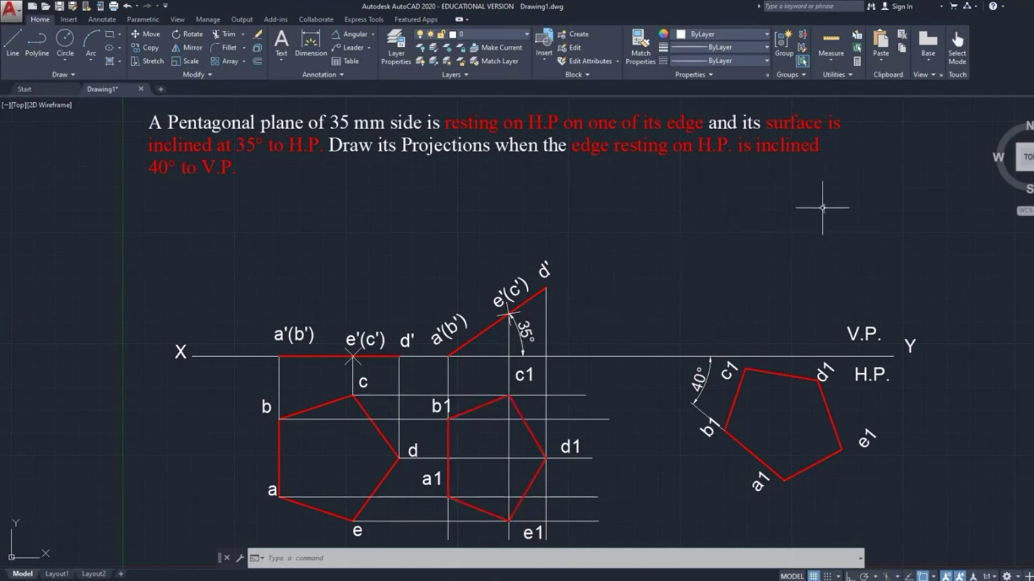
# With Ortho on, draw a vertical projector from the rotated pentagon's vertex b1 up well above the XY line.
pyautogui.press('Return')
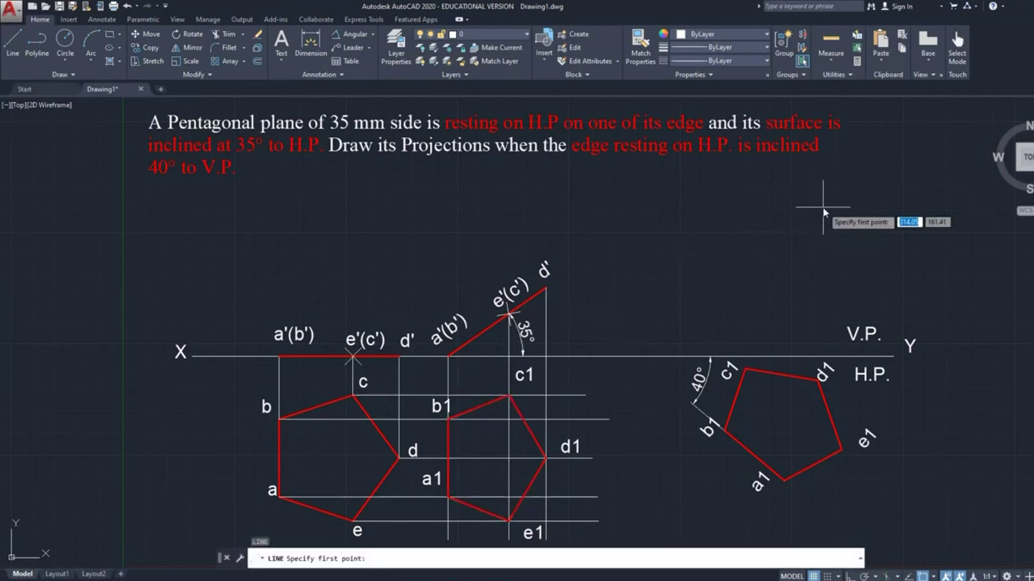
pyautogui.click(724, 432)
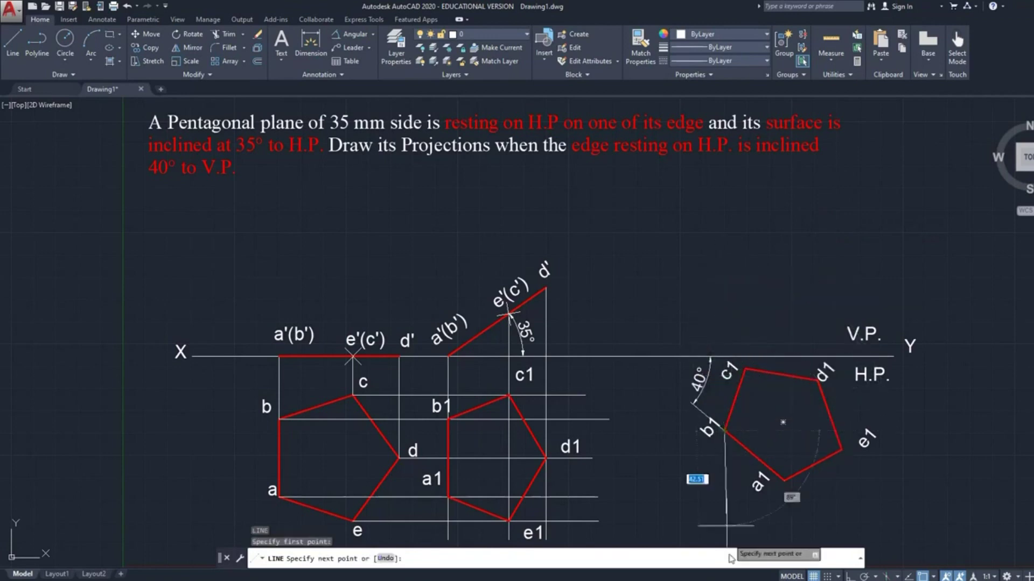
pyautogui.click(849, 577)
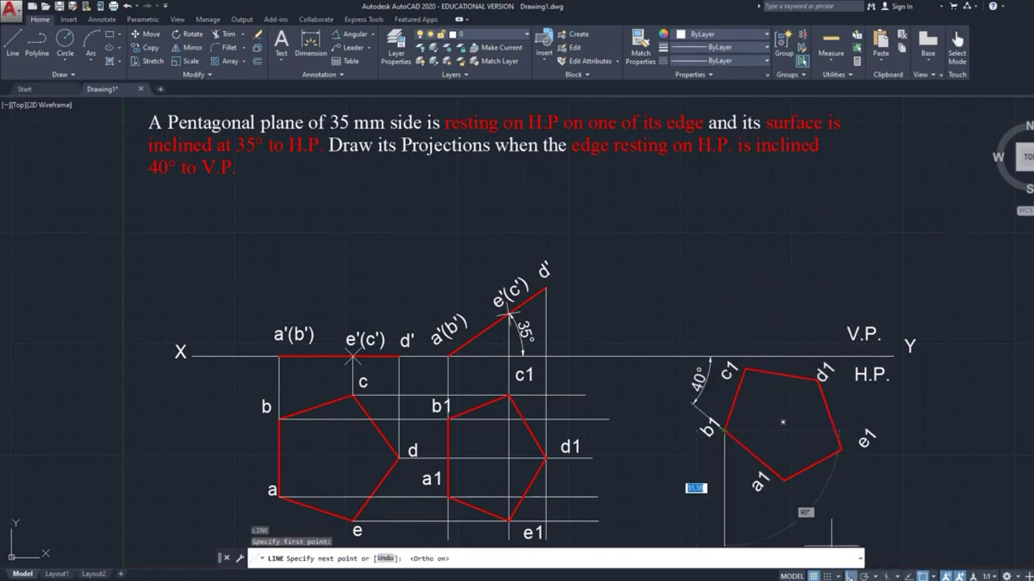
pyautogui.click(767, 217)
pyautogui.press('Return')
# Draw vertical projectors from the rotated pentagon's vertices c1 and d1 up well above the XY line.
pyautogui.press('Return')
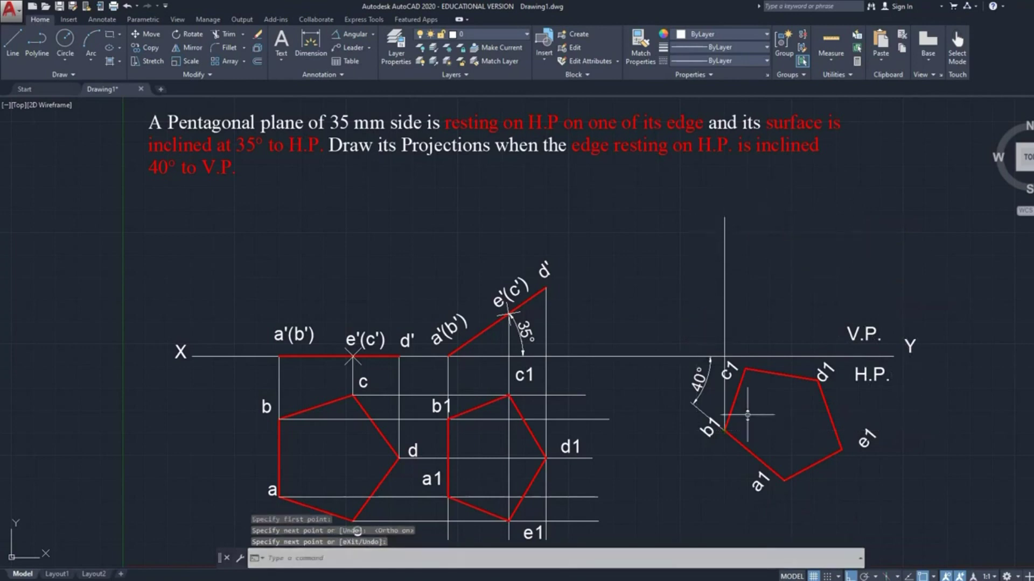
pyautogui.click(745, 369)
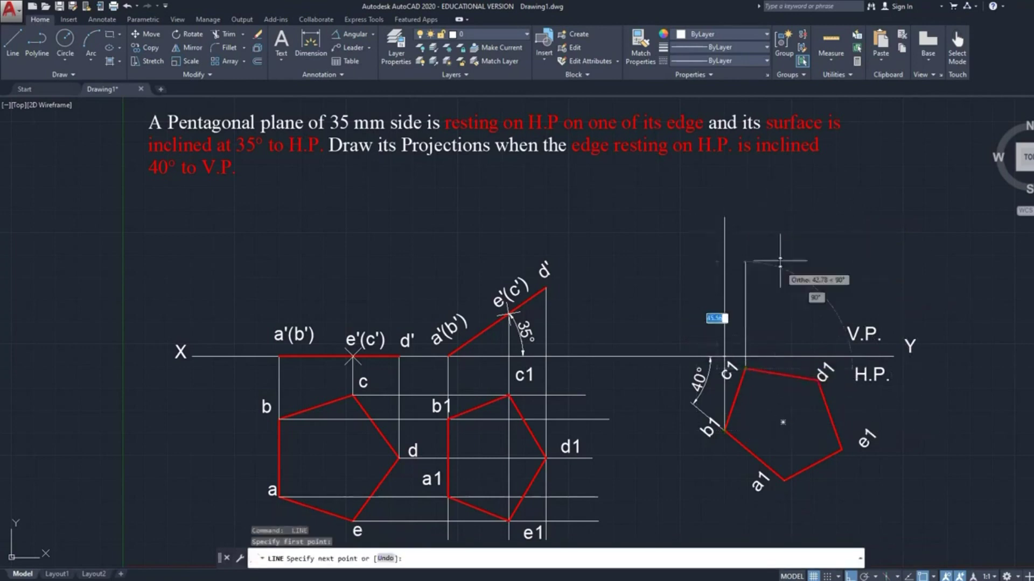
pyautogui.click(745, 209)
pyautogui.press('Return')
pyautogui.press('Return')
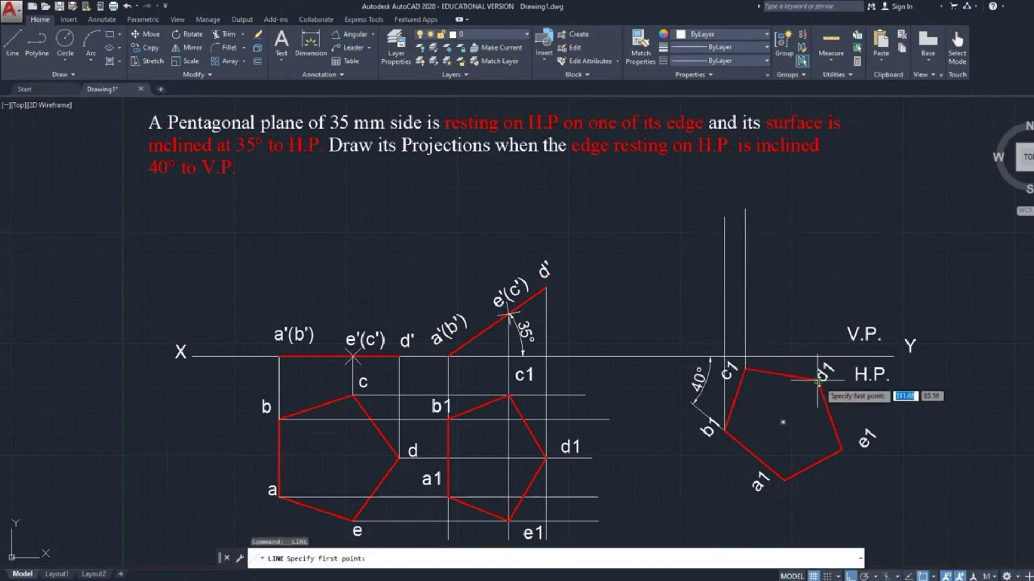
pyautogui.click(816, 380)
pyautogui.click(831, 206)
pyautogui.press('Return')
# Draw vertical projectors from the rotated pentagon's vertices a1 and e1 up well above the XY line.
pyautogui.press('Return')
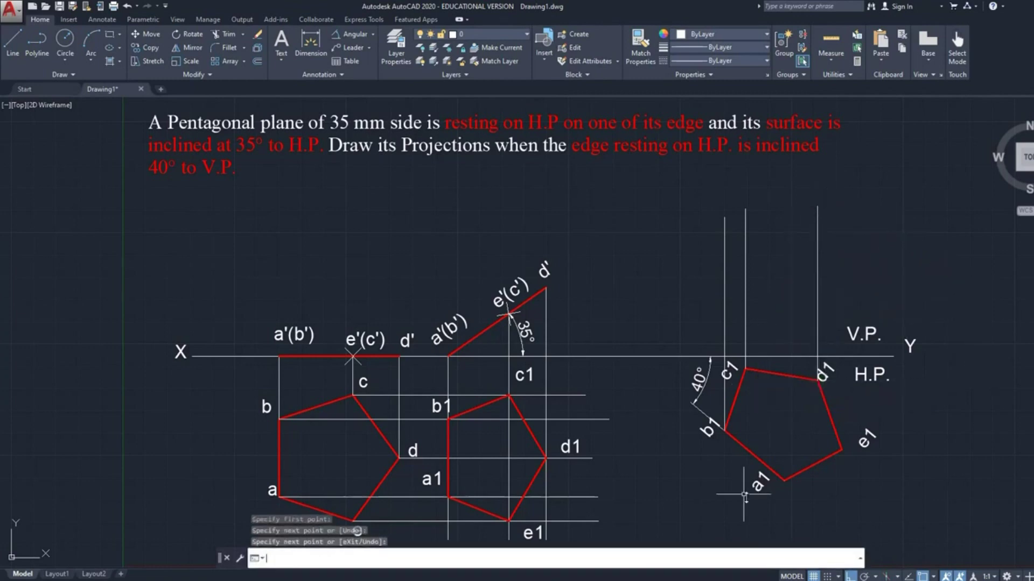
pyautogui.click(782, 478)
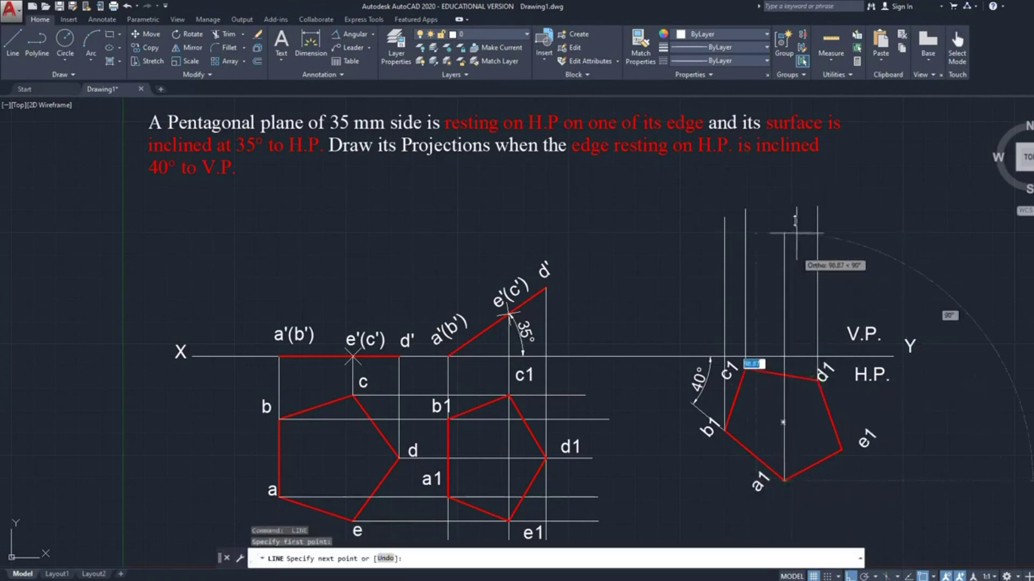
pyautogui.click(784, 206)
pyautogui.press('Return')
pyautogui.press('Return')
pyautogui.click(841, 450)
pyautogui.click(832, 212)
pyautogui.press('Return')
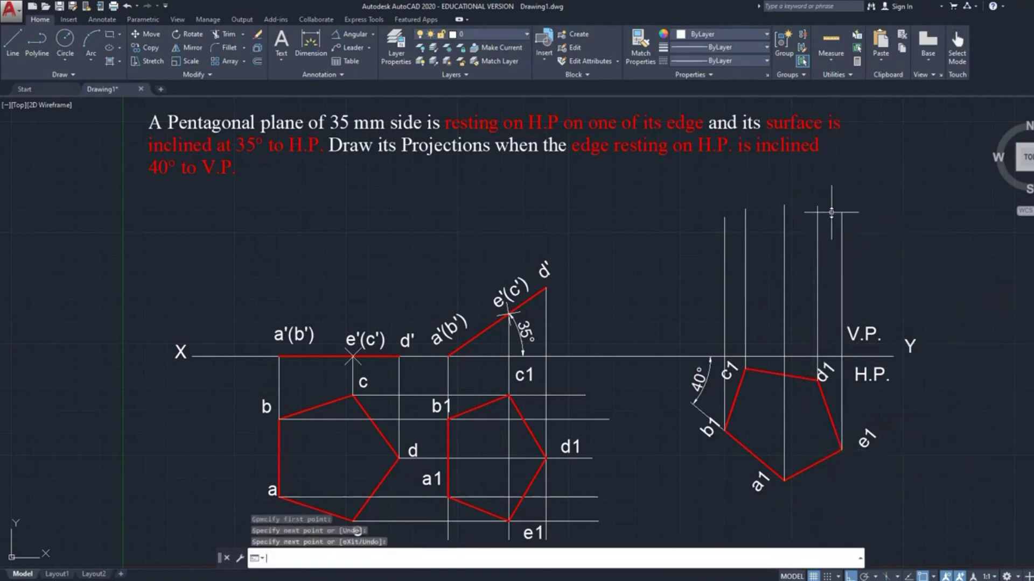
# Draw horizontal projectors from d' and e'(c') on the inclined front view across the rotated pentagon's vertical projectors.
pyautogui.press('Return')
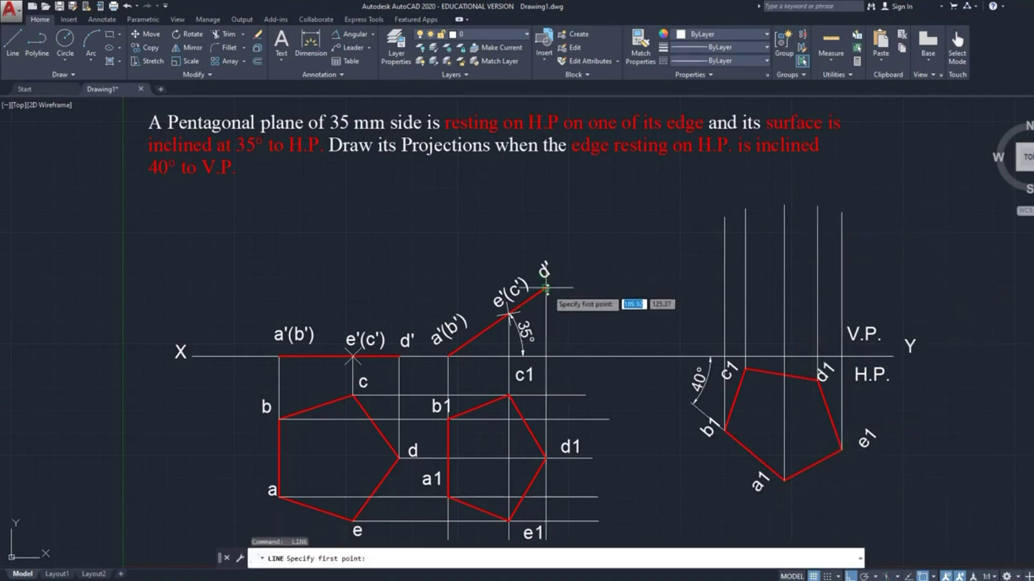
pyautogui.click(545, 290)
pyautogui.click(896, 269)
pyautogui.press('Return')
pyautogui.press('Return')
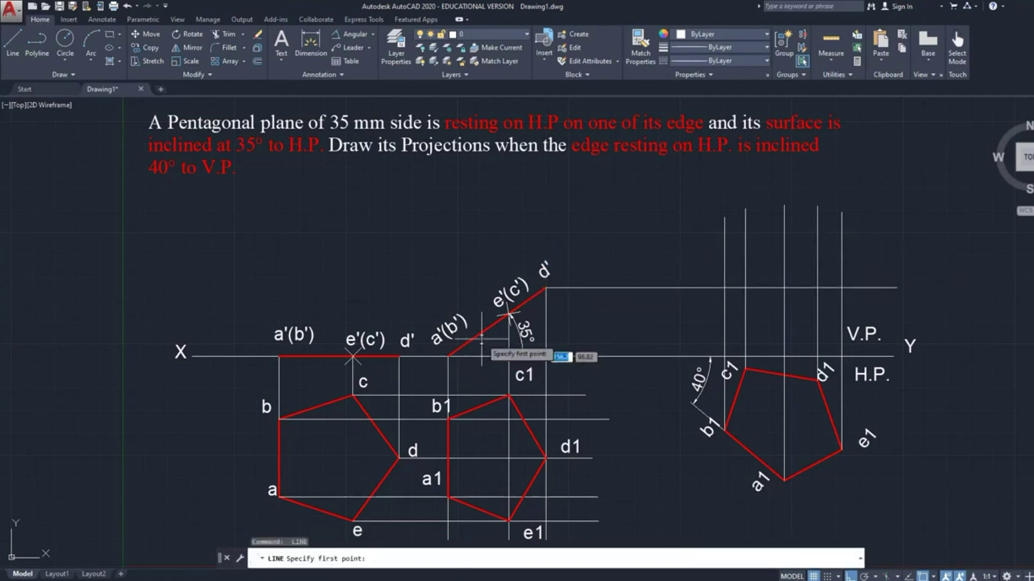
pyautogui.click(509, 313)
pyautogui.click(888, 315)
pyautogui.press('Return')
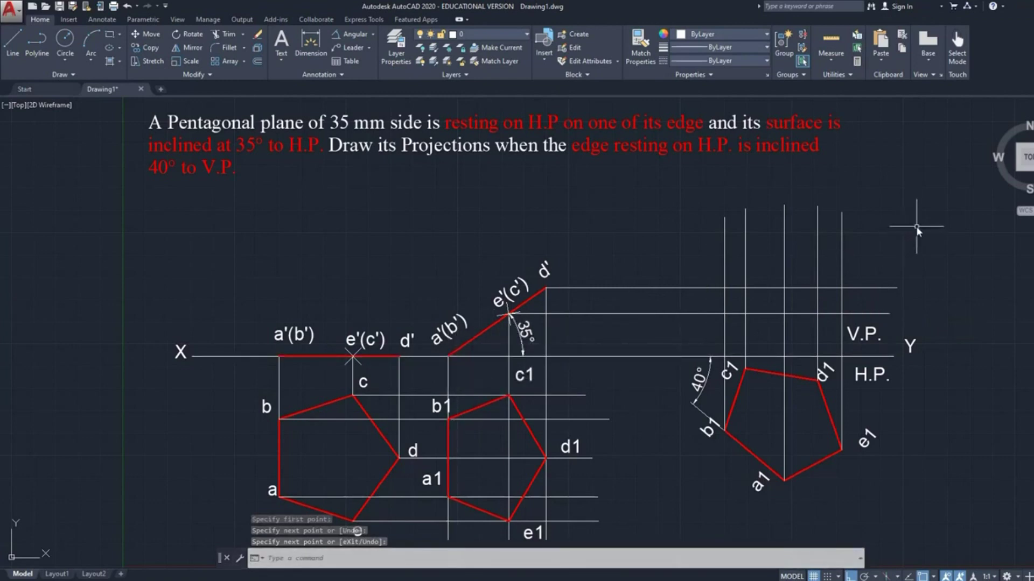
pyautogui.press('Escape')
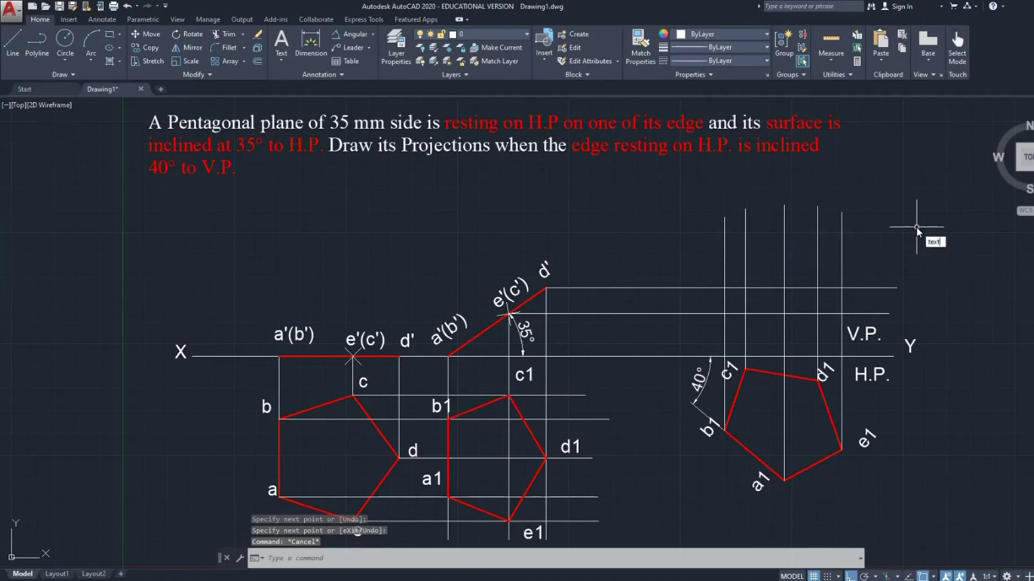
pyautogui.write('xt')
pyautogui.press('Return')
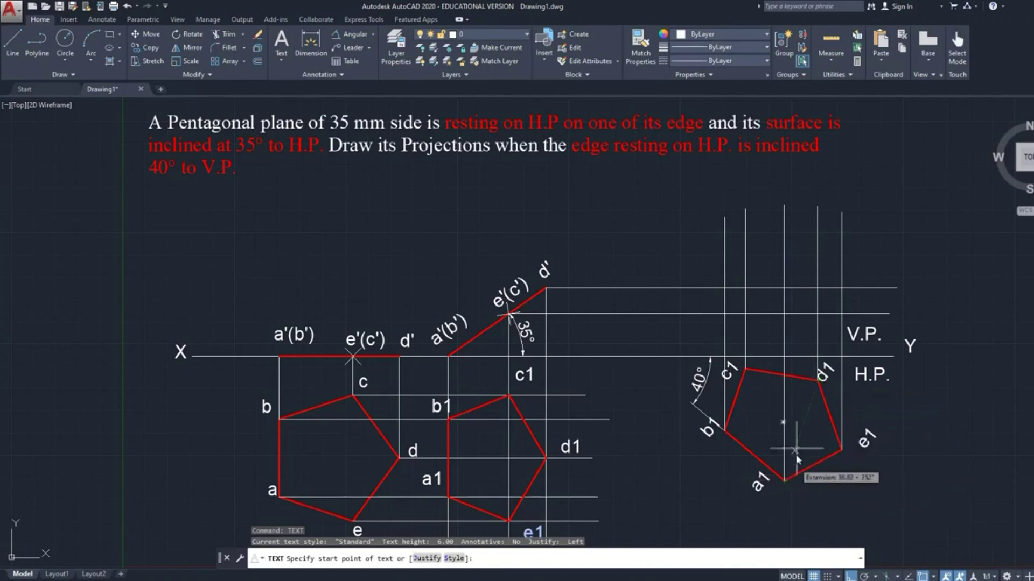
pyautogui.click(771, 349)
pyautogui.press('Return')
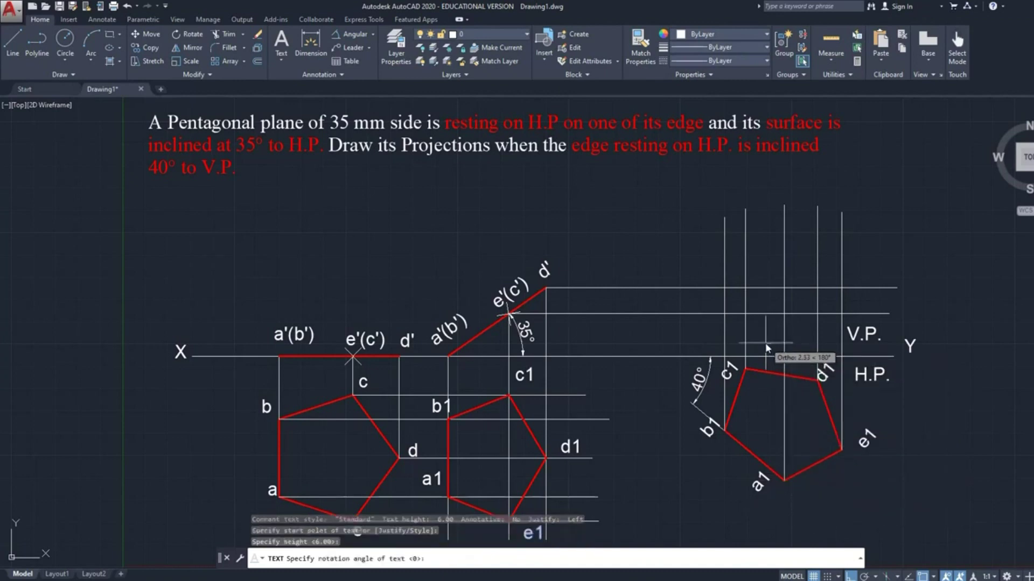
pyautogui.press('Return')
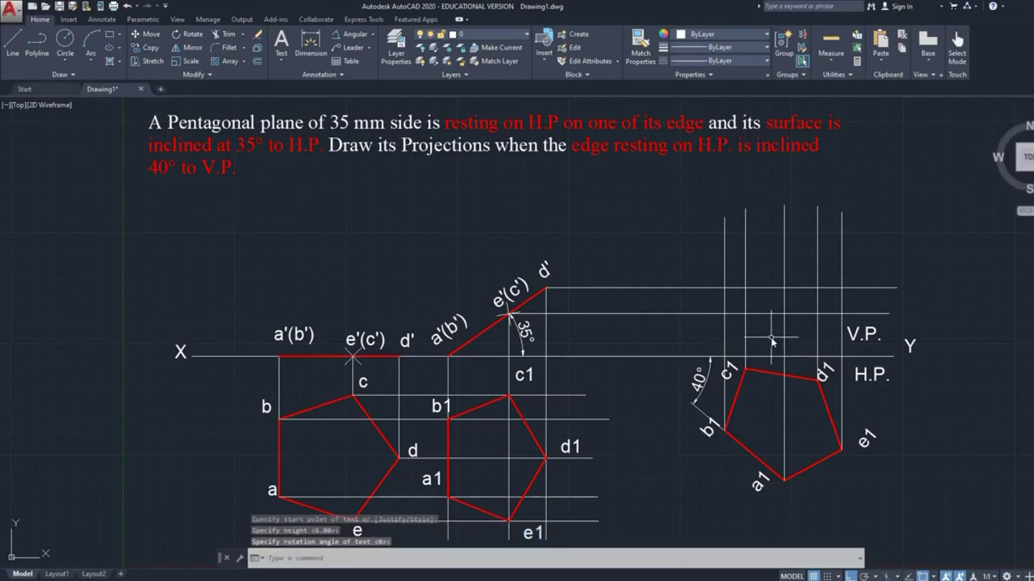
pyautogui.press('Escape')
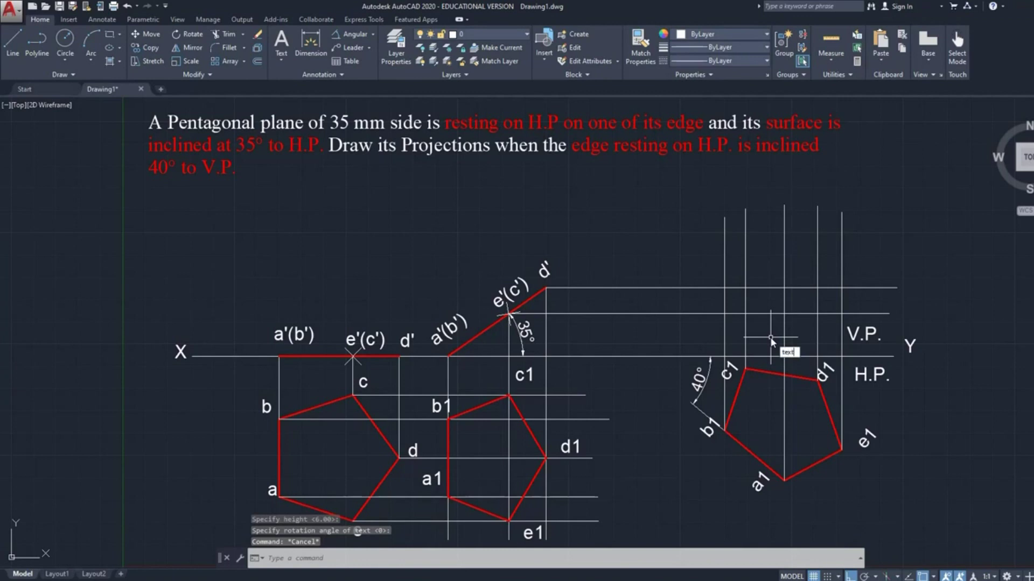
# Add the text labels a1' and b1', height 6 and rotation 0, just above the XY line beside their projectors.
pyautogui.press('Return')
pyautogui.click(768, 346)
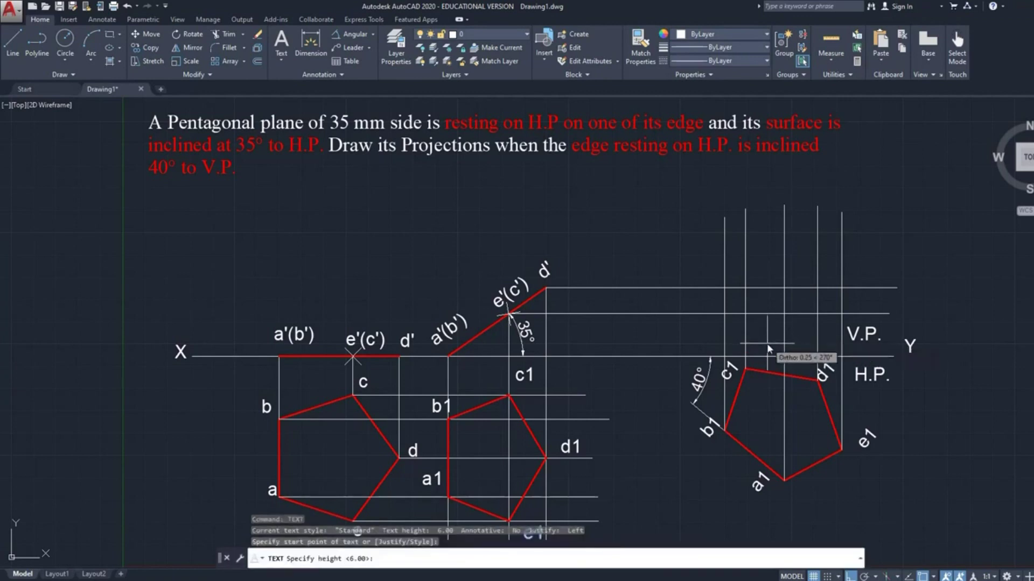
pyautogui.press('Return')
pyautogui.press('Return')
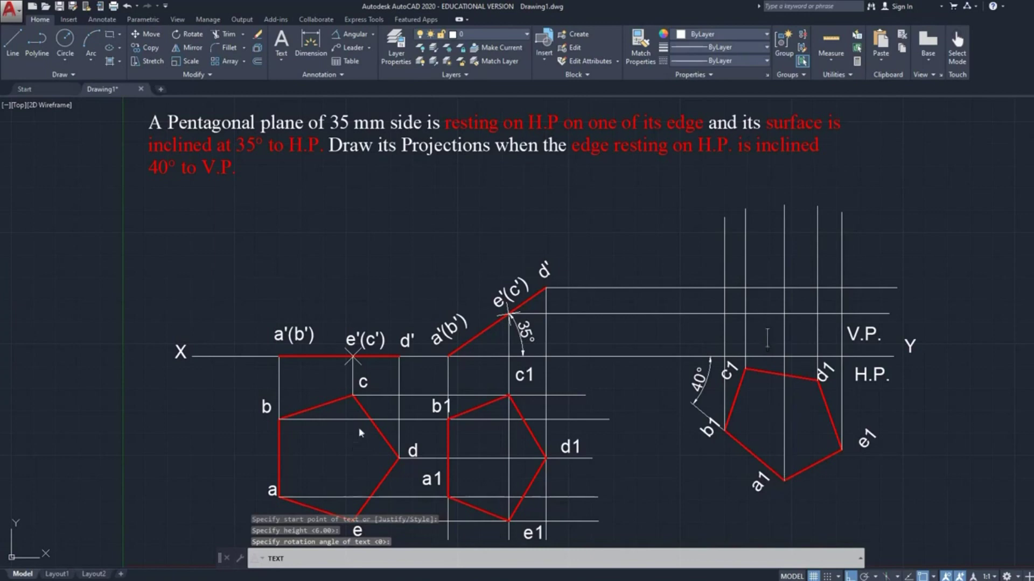
pyautogui.write("a1'")
pyautogui.click(712, 345)
pyautogui.write("b1'")
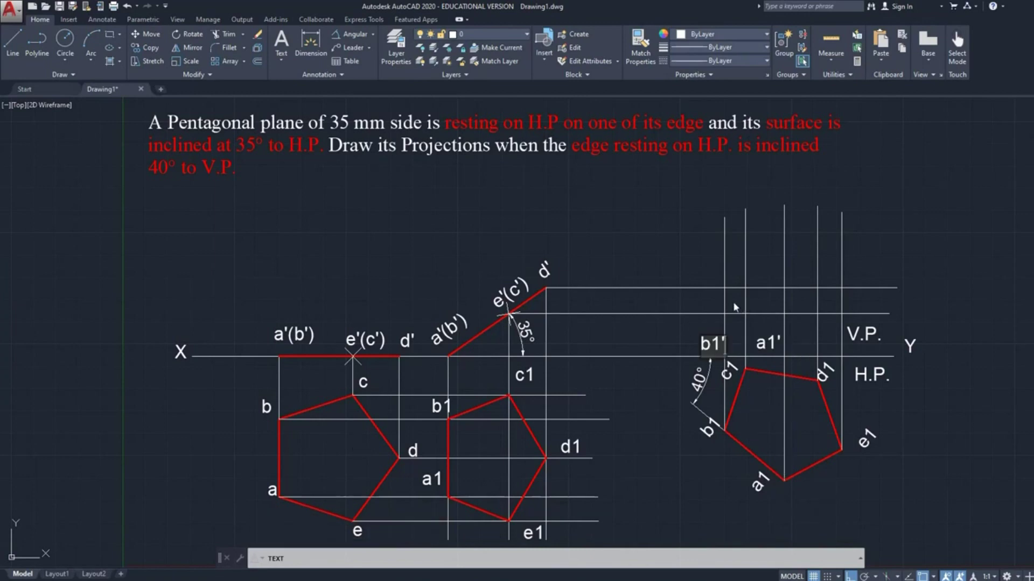
# Add the labels c1', d1' and e1' near the intersections of their vertical projectors with the horizontal projectors.
pyautogui.click(730, 303)
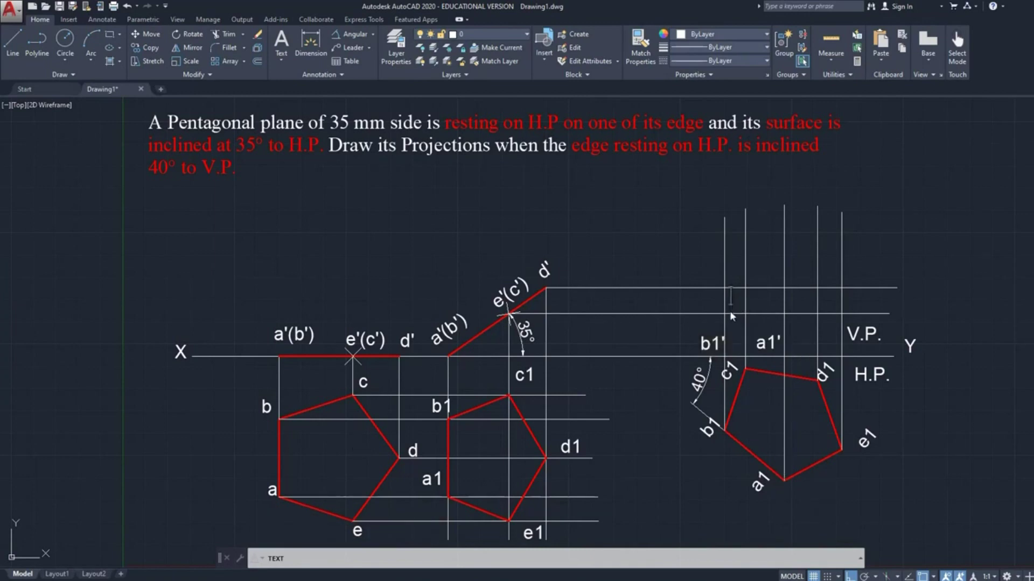
pyautogui.write("c1'")
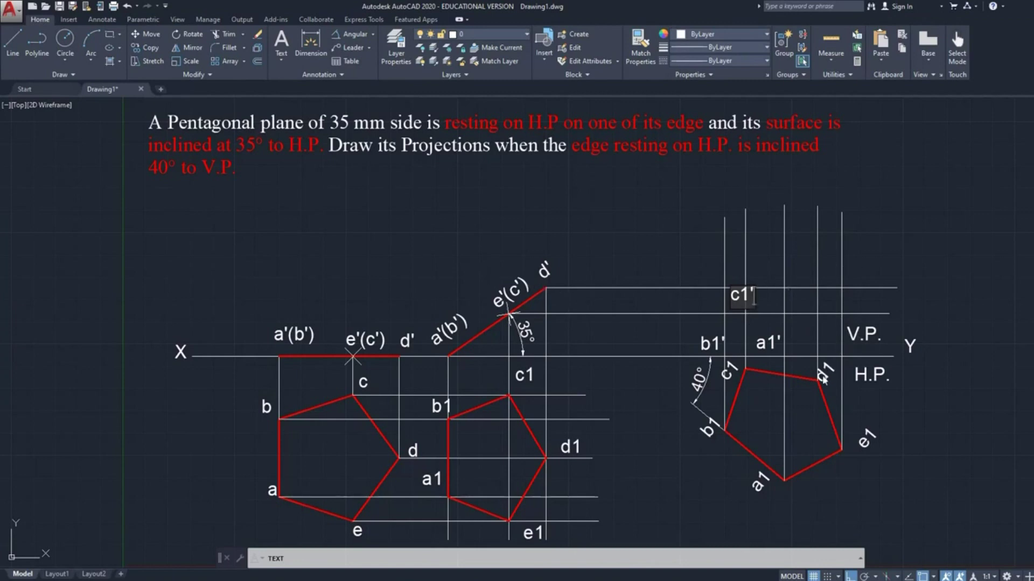
pyautogui.click(826, 264)
pyautogui.write("d1'")
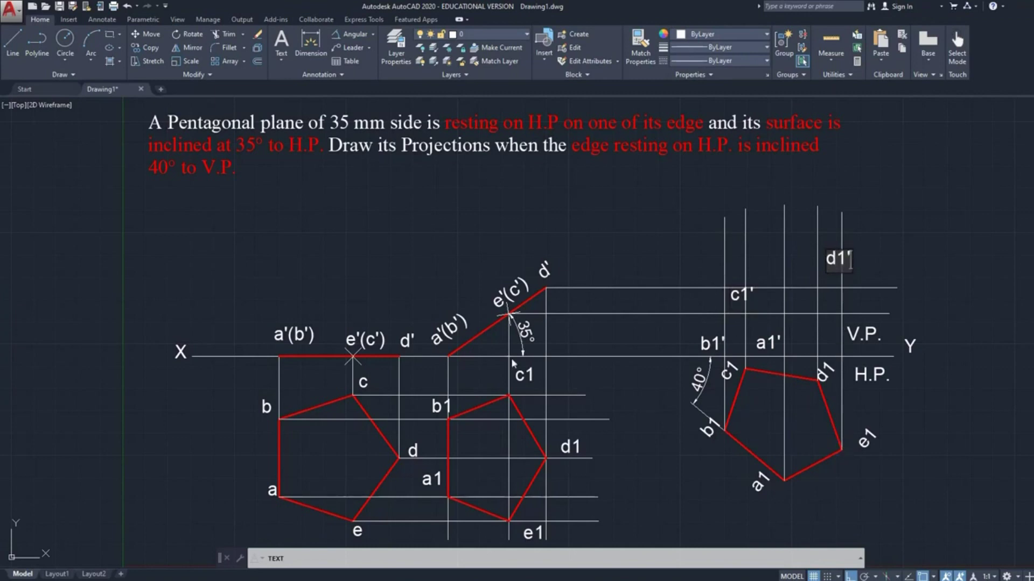
pyautogui.click(867, 310)
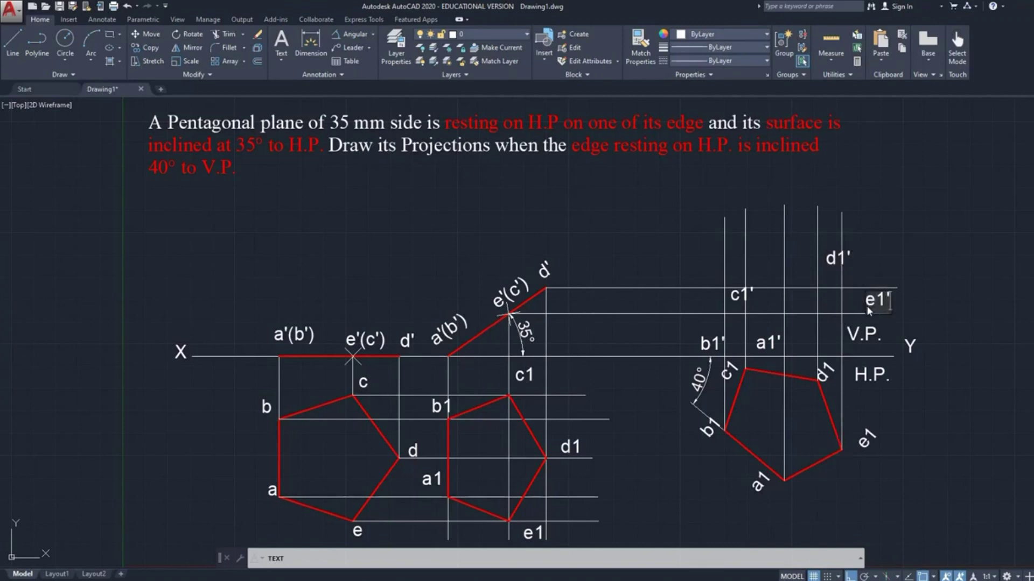
pyautogui.press('Return')
pyautogui.press('Return')
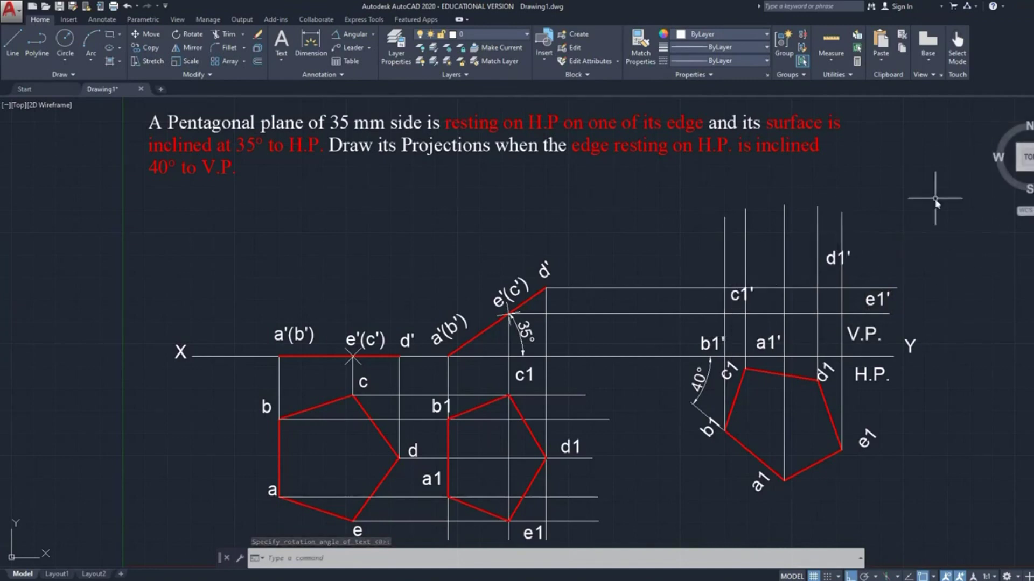
# Draw a closed polyline for the final front view through the projector intersections a1', b1', c1', d1', e1' and back to a1'.
pyautogui.write('pl')
pyautogui.press('Return')
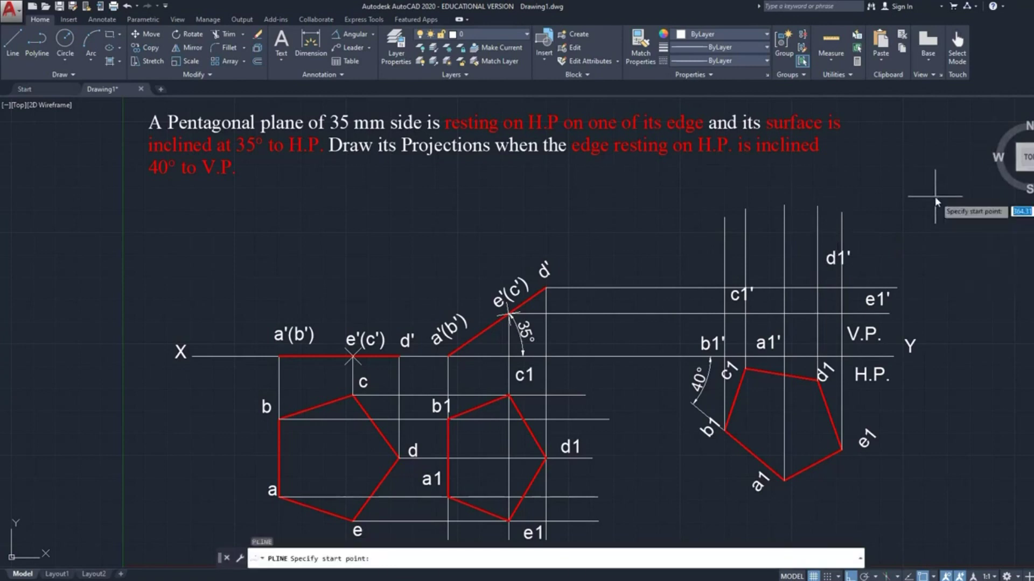
pyautogui.click(784, 356)
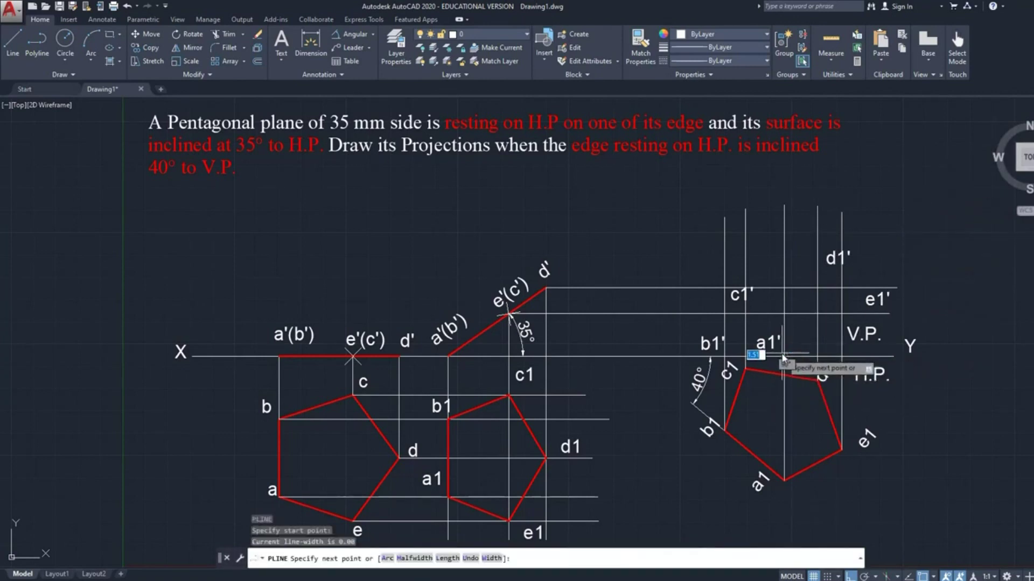
pyautogui.click(724, 357)
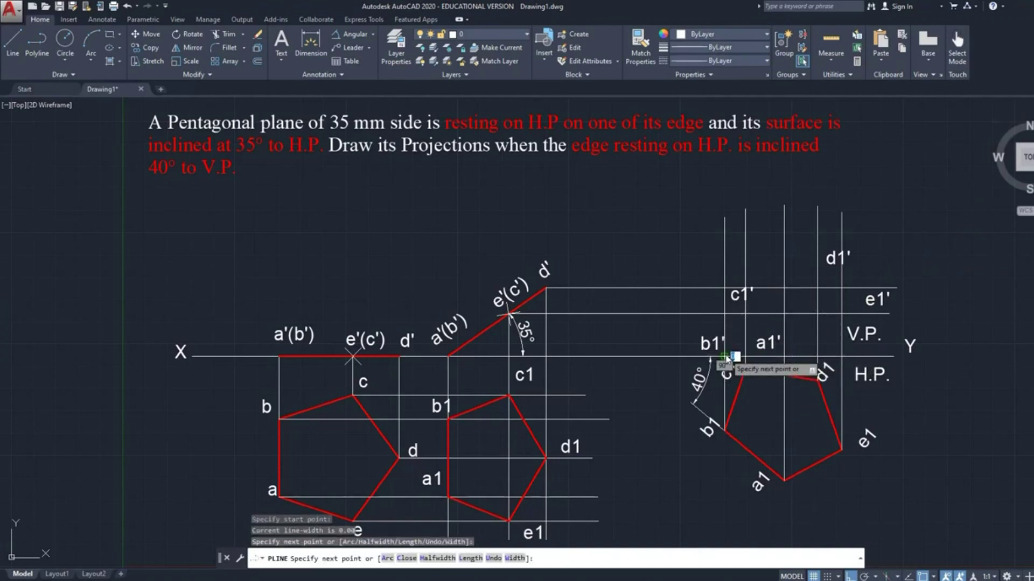
pyautogui.click(745, 314)
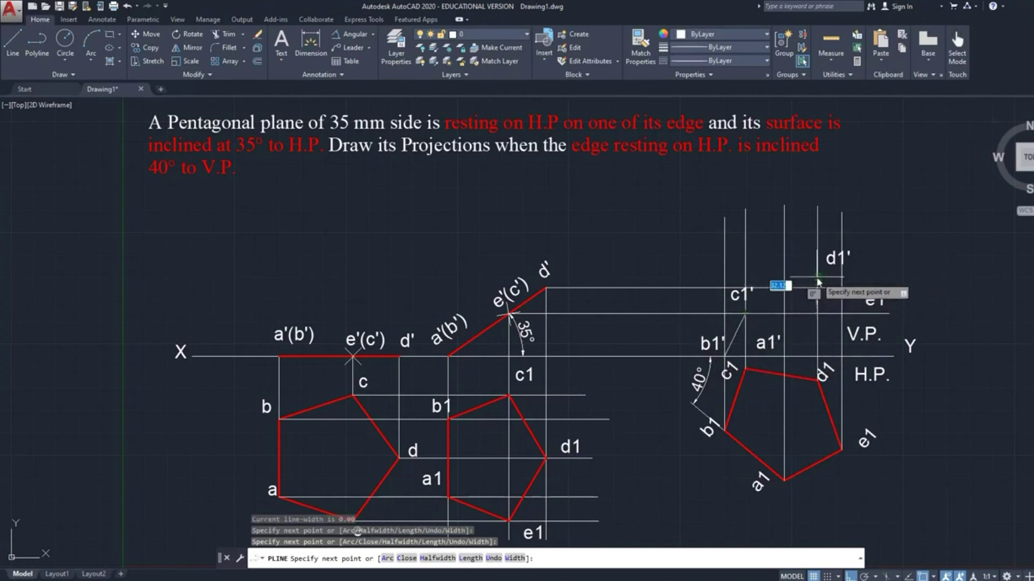
pyautogui.click(817, 288)
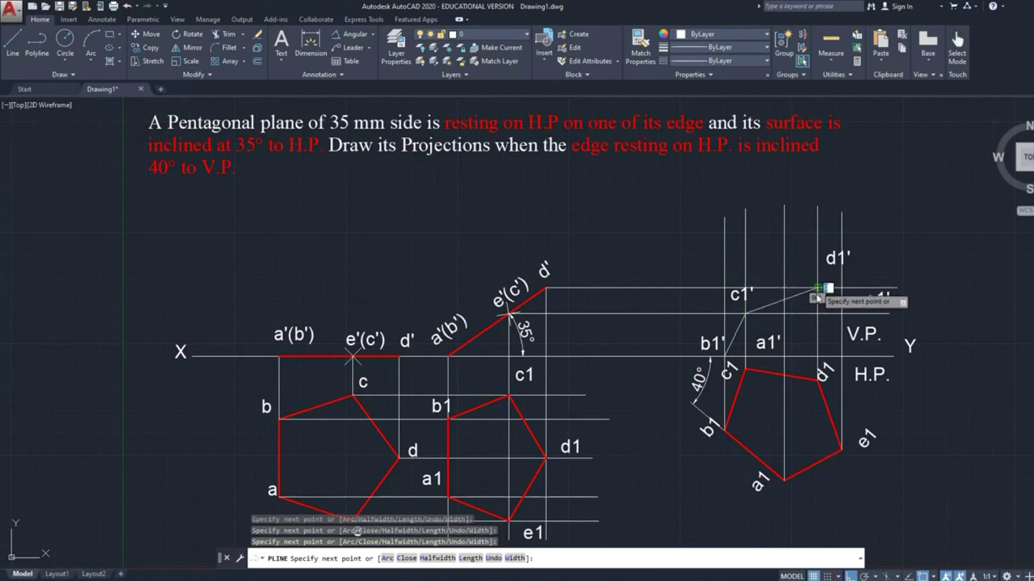
pyautogui.click(842, 317)
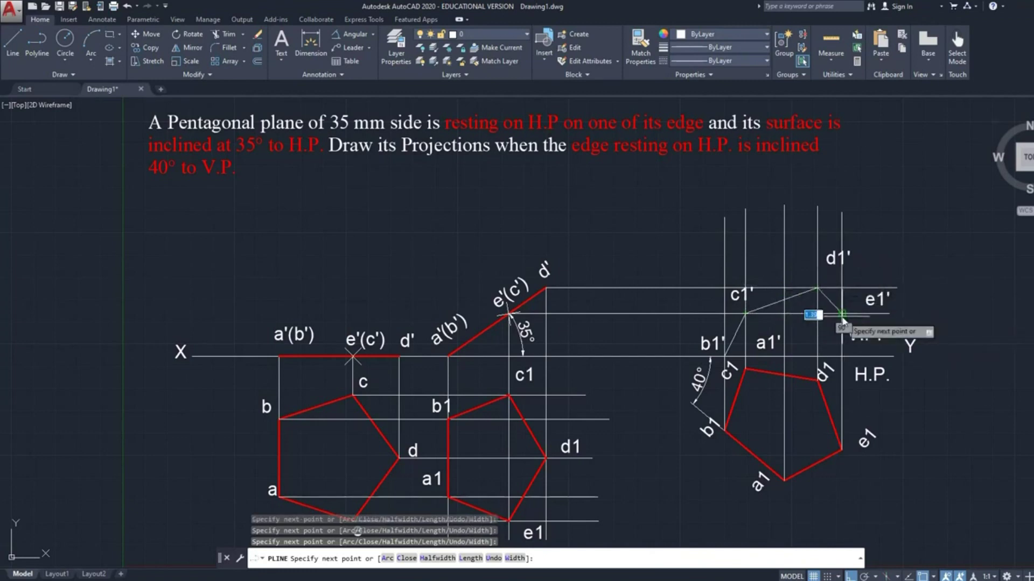
pyautogui.click(784, 357)
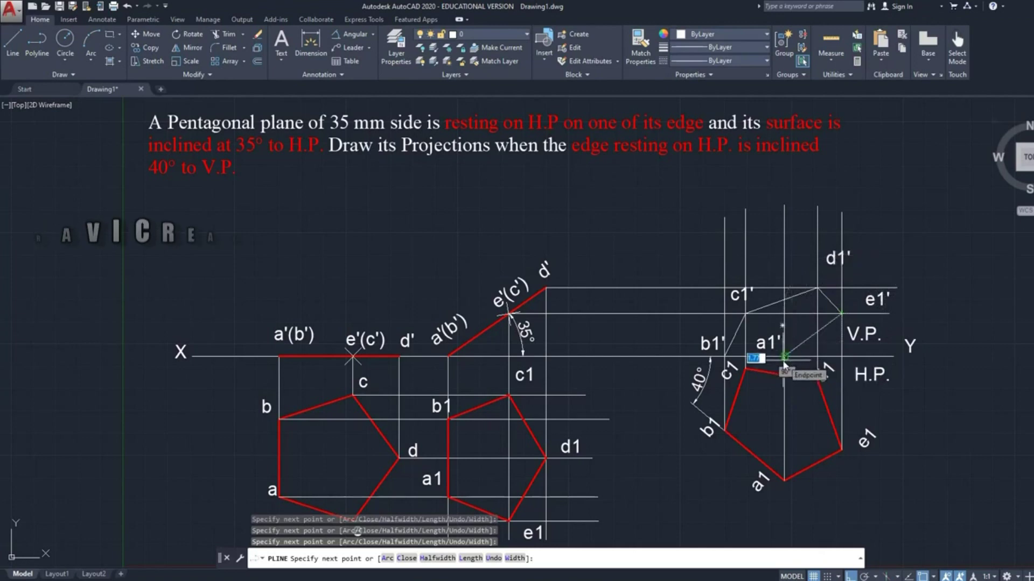
pyautogui.press('Escape')
# Set the colour of the final front-view pentagon a1'b1'c1'd1'e1' to Red and open its lineweight choices.
pyautogui.click(801, 348)
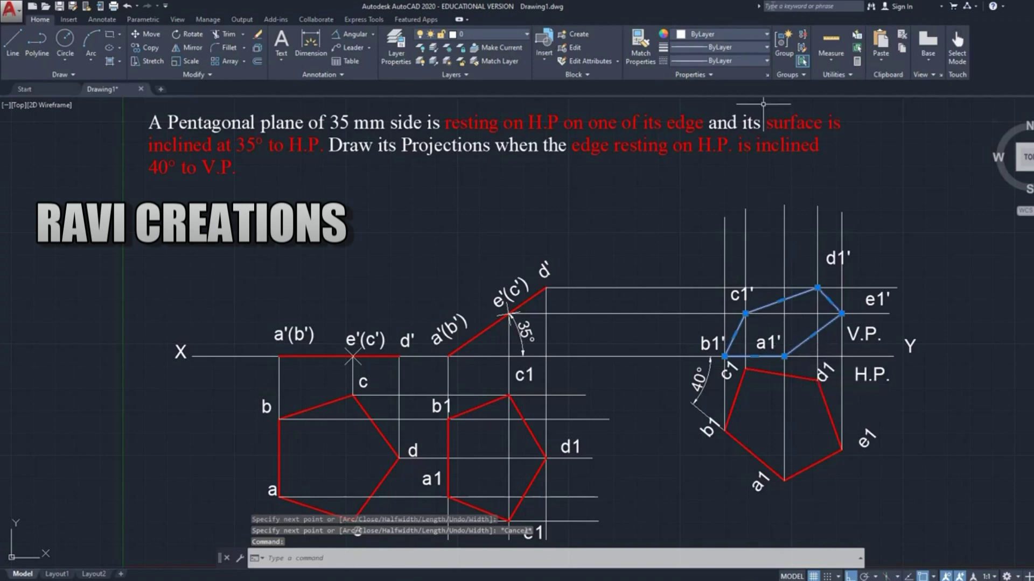
pyautogui.click(729, 35)
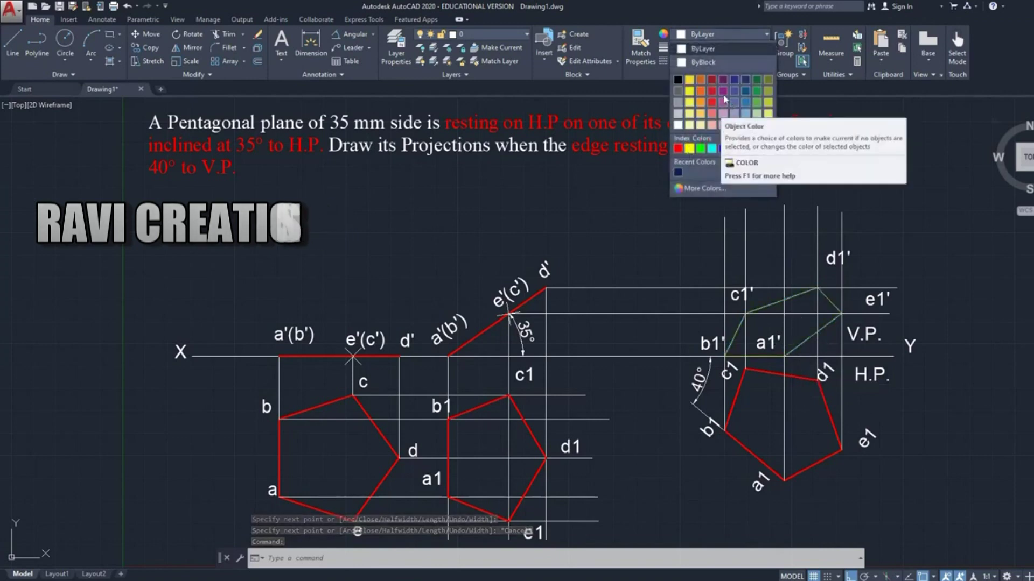
pyautogui.click(678, 148)
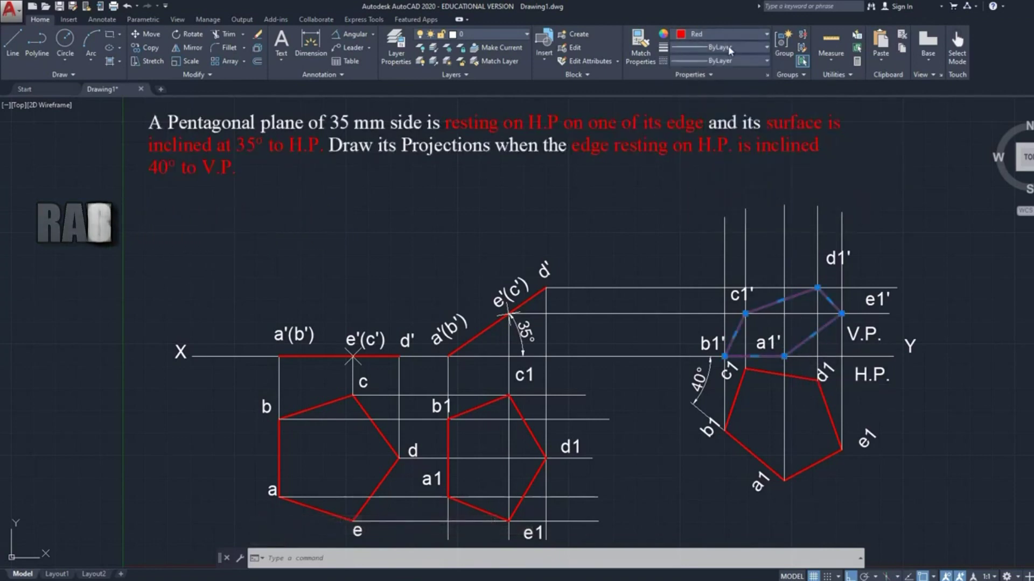
pyautogui.click(730, 50)
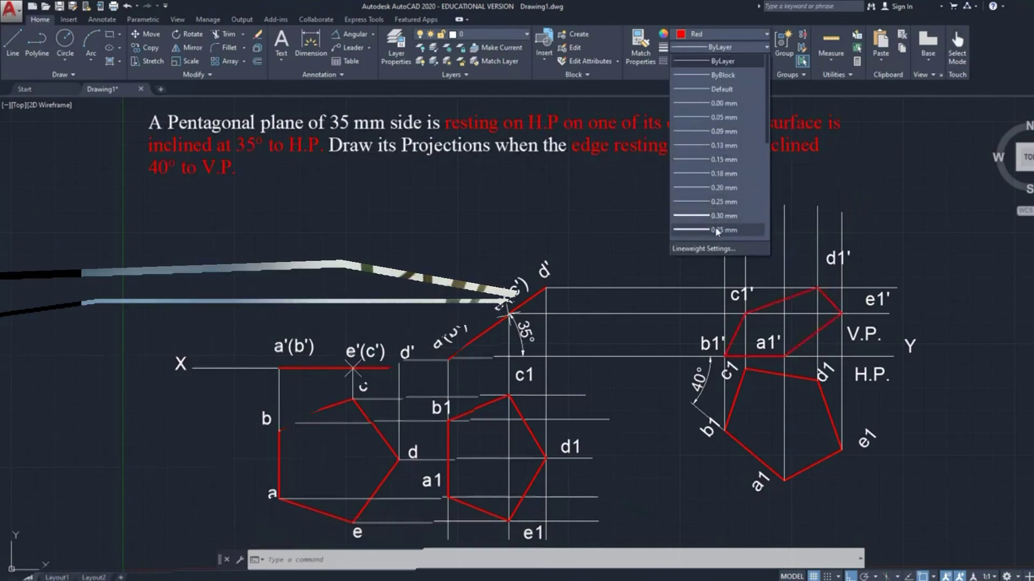